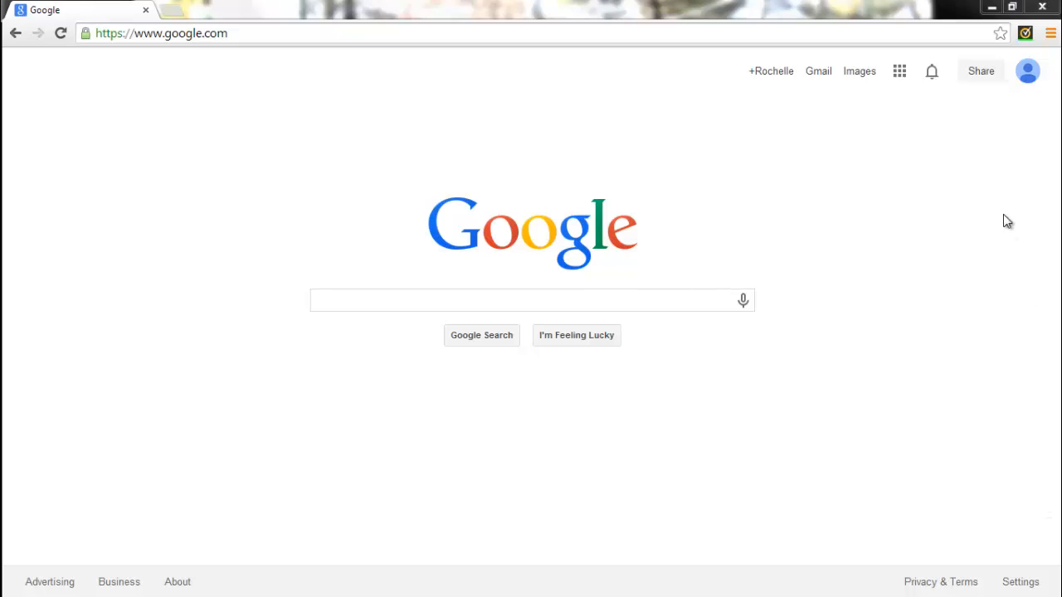
Open Google Sites from the Home & Office section of the full Google products list.
{"action": "left_click", "coordinate": [903, 73]}
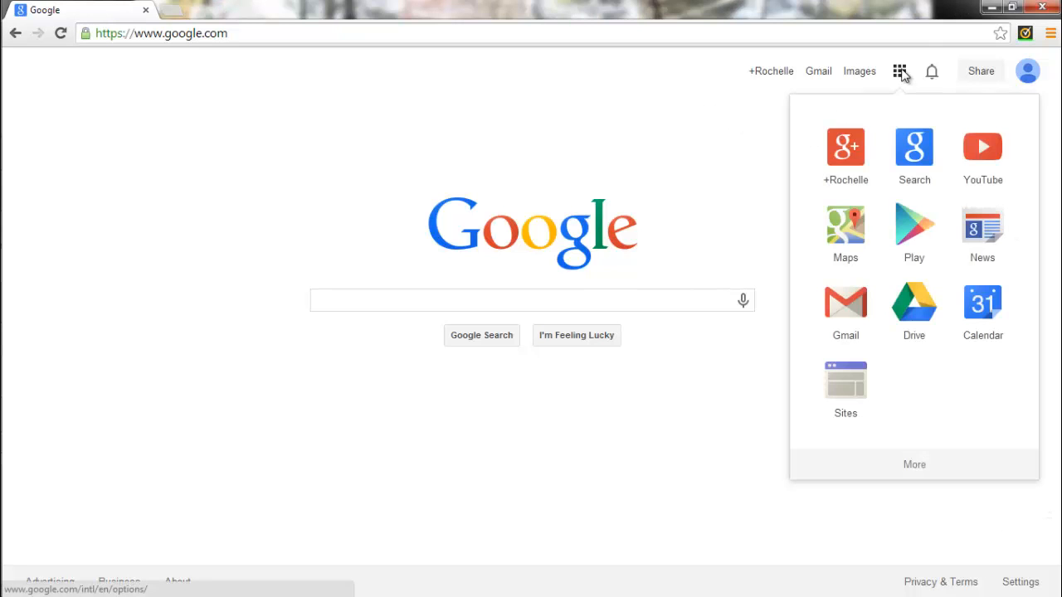
{"action": "left_click", "coordinate": [912, 468]}
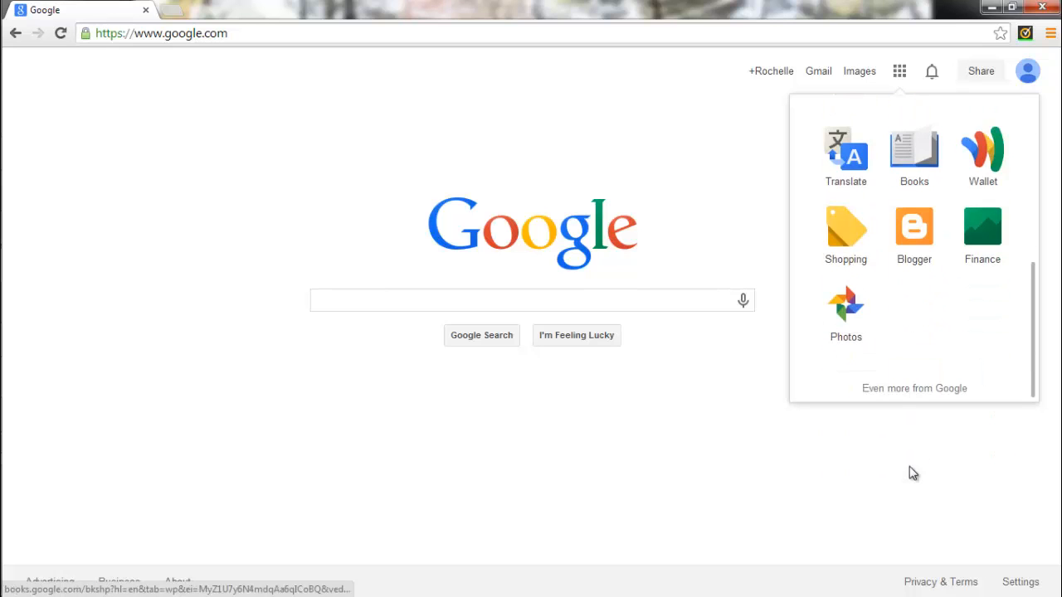
{"action": "left_click", "coordinate": [904, 390]}
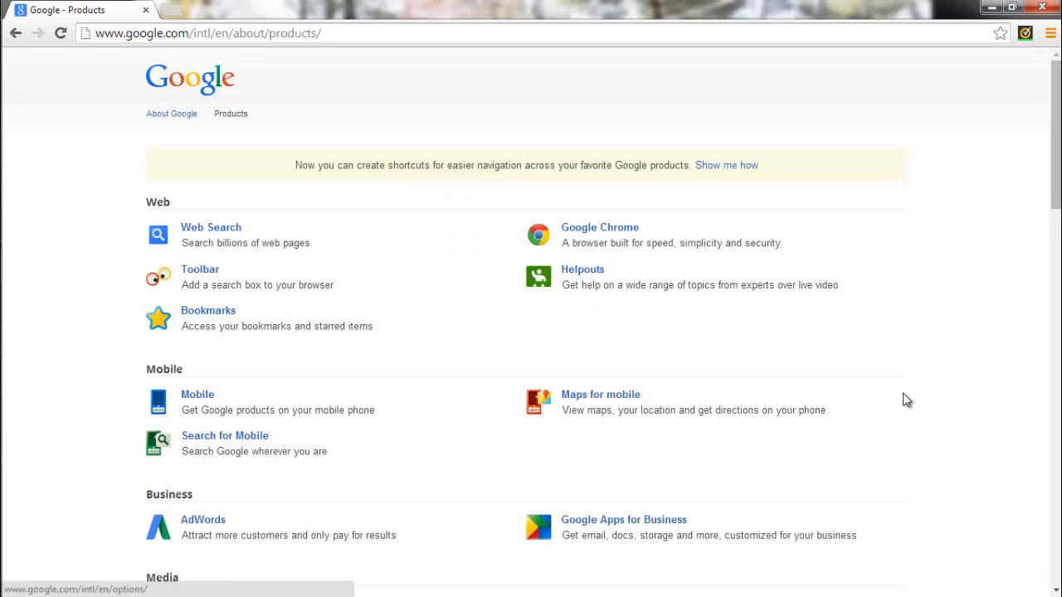
{"action": "scroll", "coordinate": [458, 264], "scroll_direction": "down", "scroll_amount": 3}
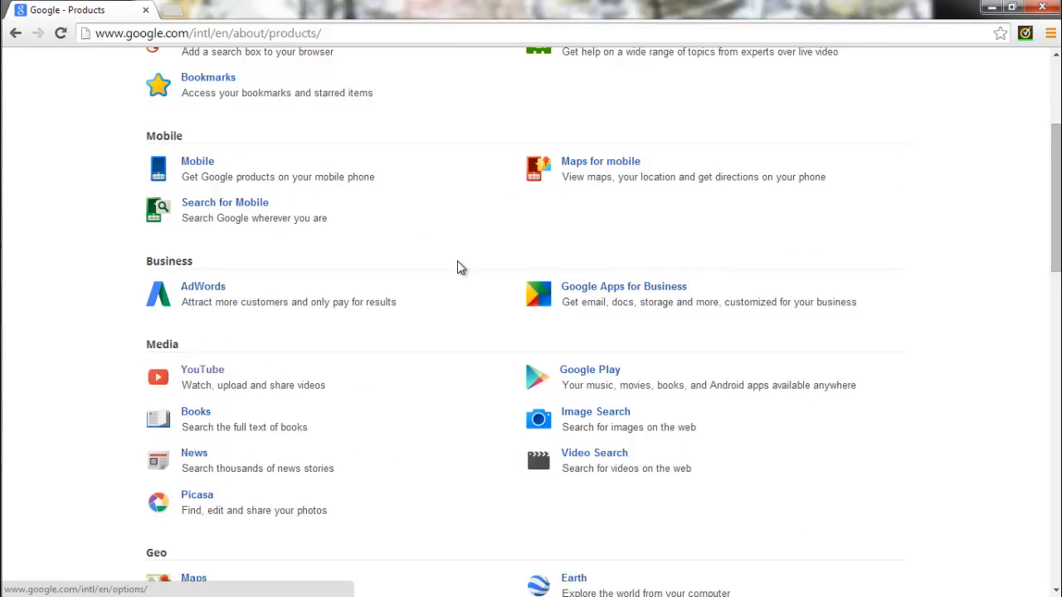
{"action": "scroll", "coordinate": [457, 264], "scroll_direction": "down", "scroll_amount": 6}
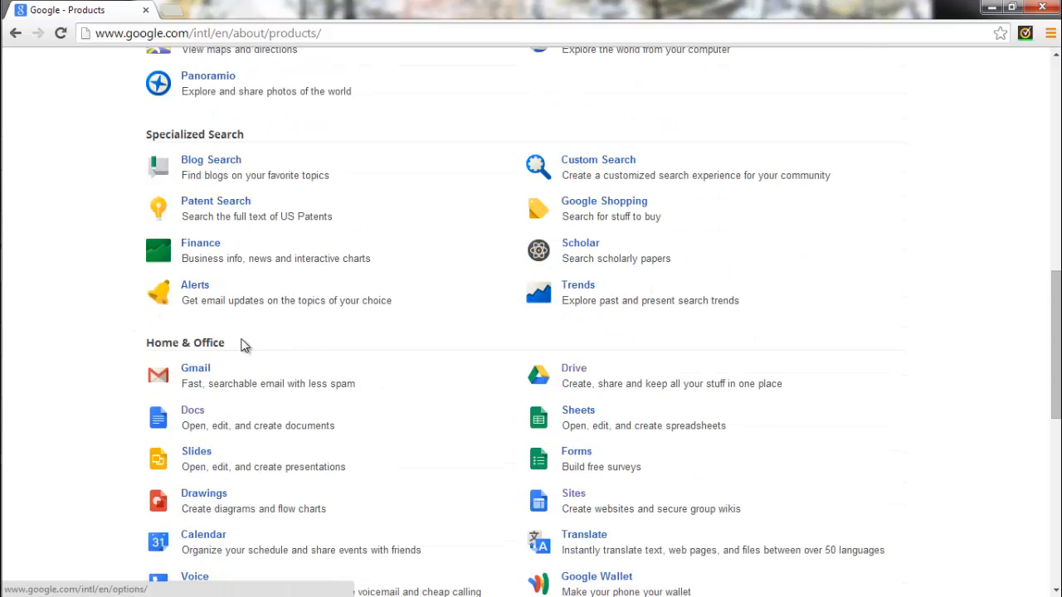
{"action": "left_click", "coordinate": [574, 498]}
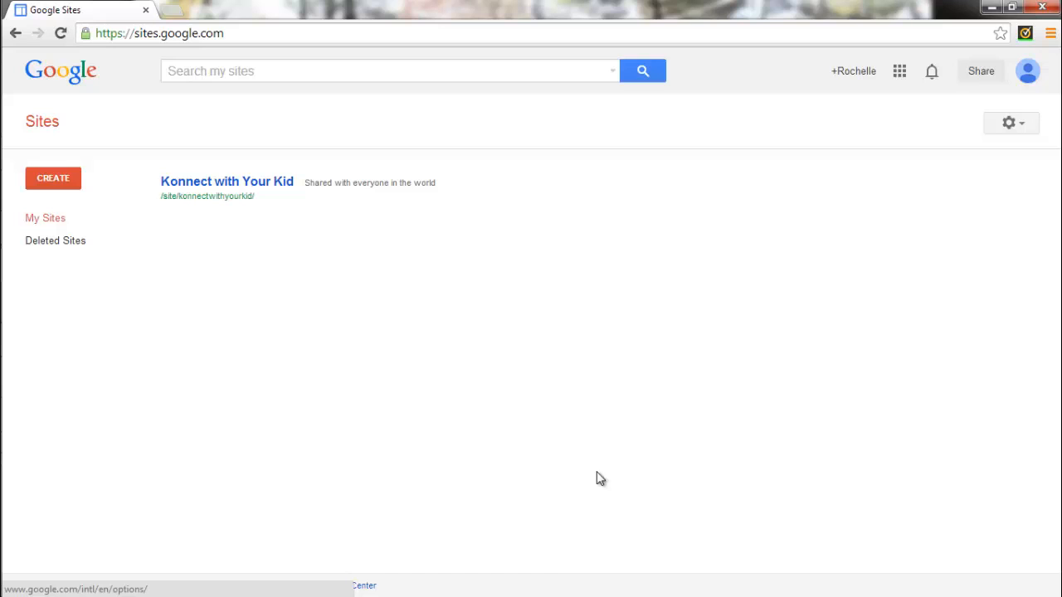
{"action": "left_click", "coordinate": [901, 72]}
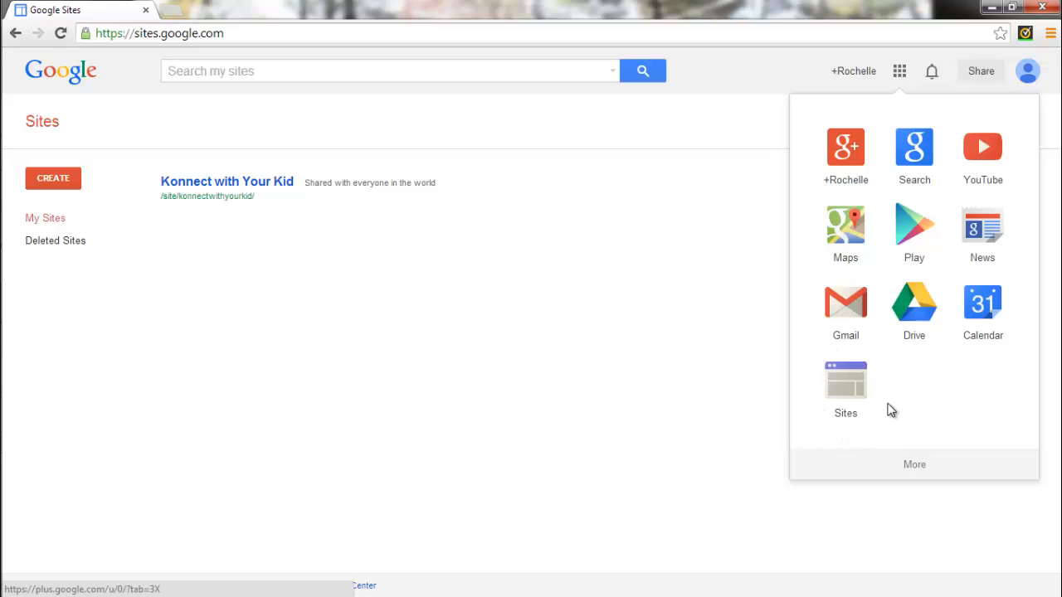
{"action": "left_click", "coordinate": [669, 340]}
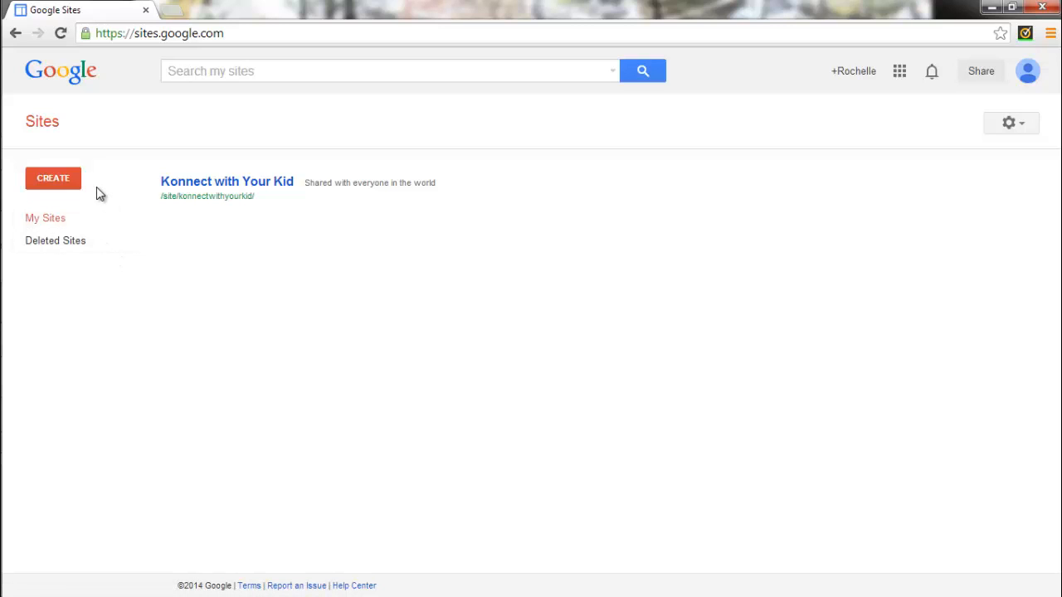
Start a new site from the blank template and name it Cooper's Corner 102.
{"action": "left_click", "coordinate": [50, 188]}
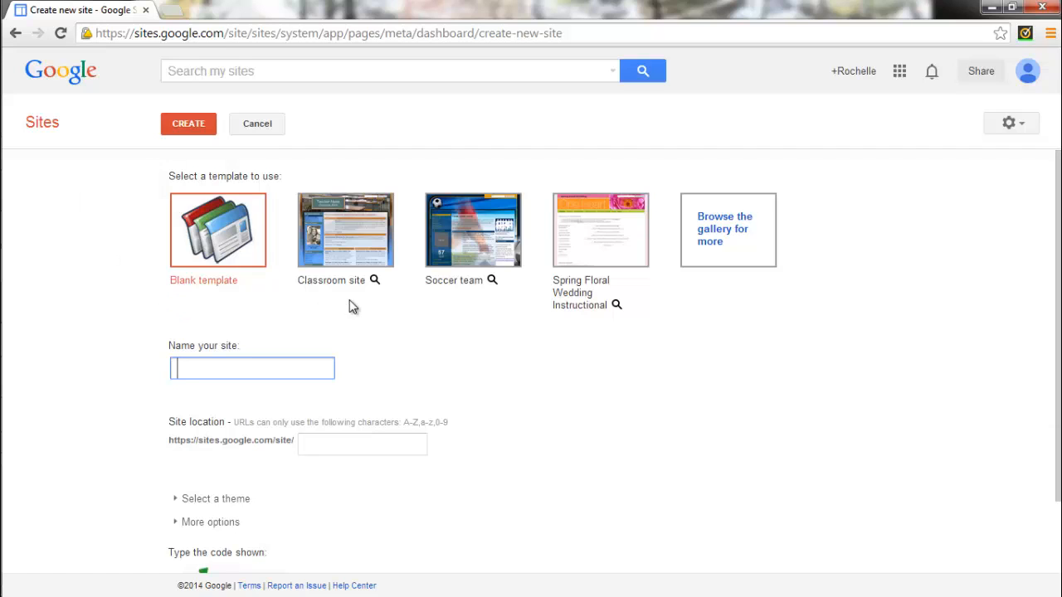
{"action": "mouse_move", "coordinate": [617, 304]}
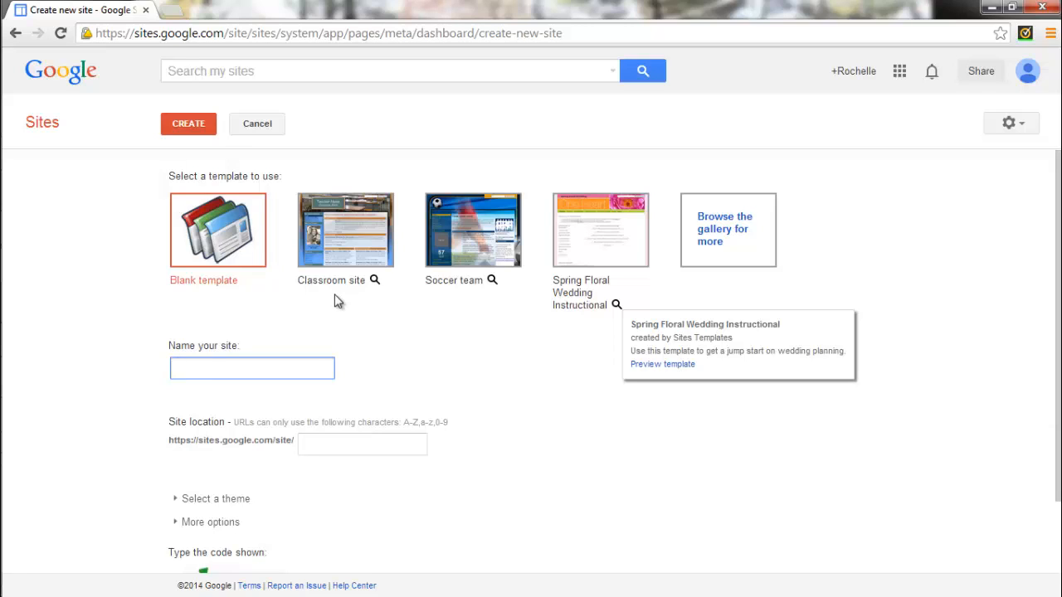
{"action": "left_click", "coordinate": [829, 234]}
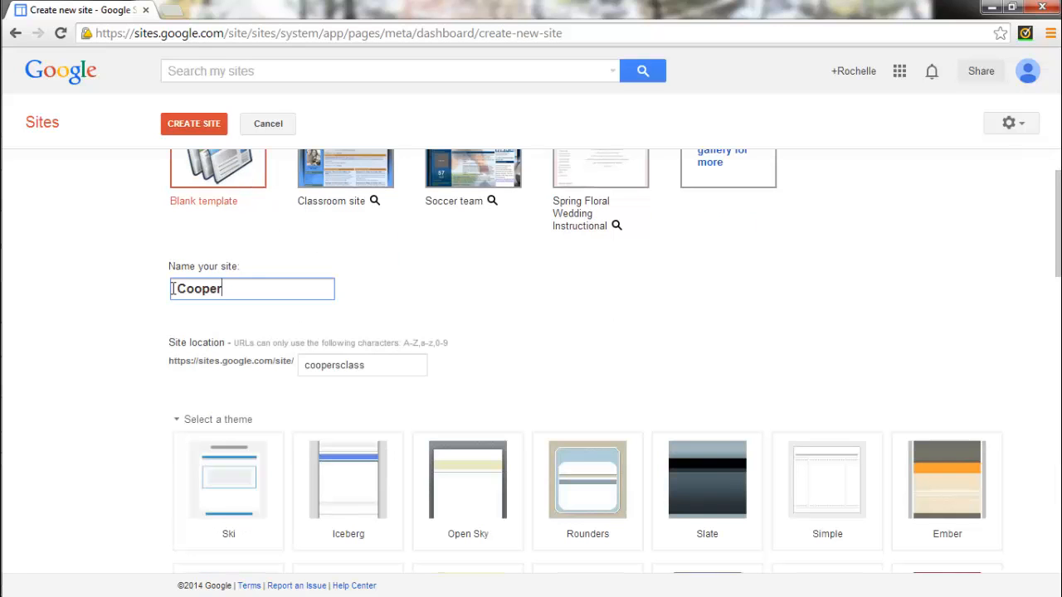
{"action": "type", "text": "'s Corner 102"}
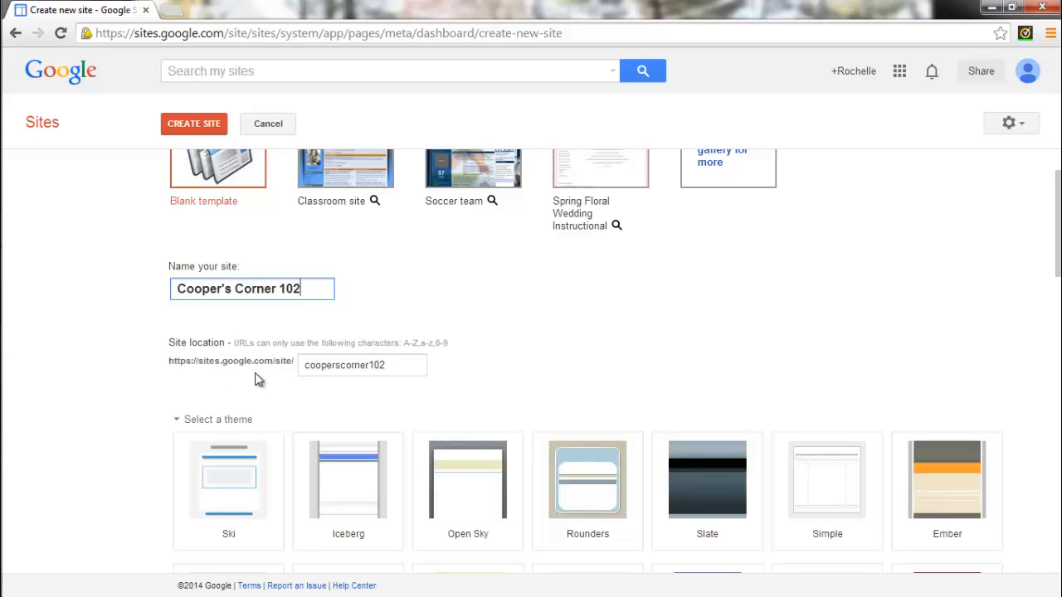
Review the new site's location address and look through all the available site themes.
{"action": "left_click_drag", "start_coordinate": [305, 365], "coordinate": [408, 361]}
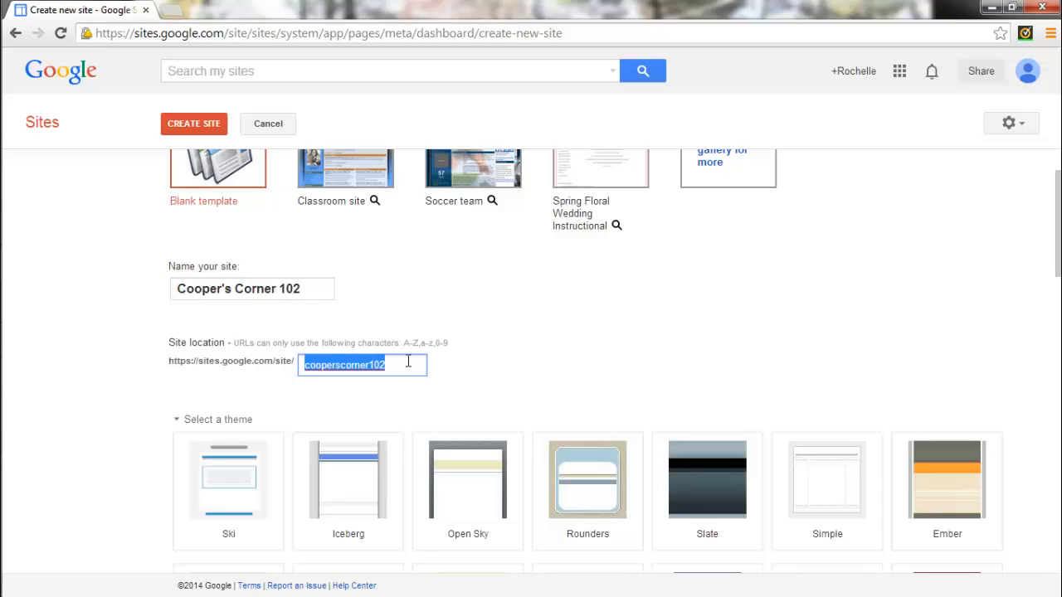
{"action": "left_click", "coordinate": [526, 366]}
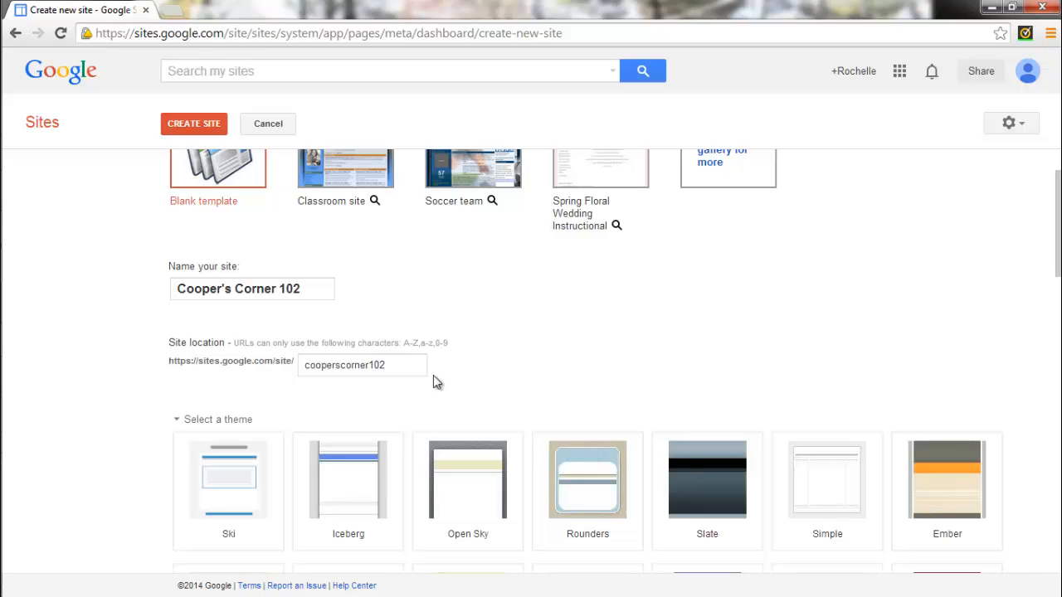
{"action": "left_click", "coordinate": [177, 423]}
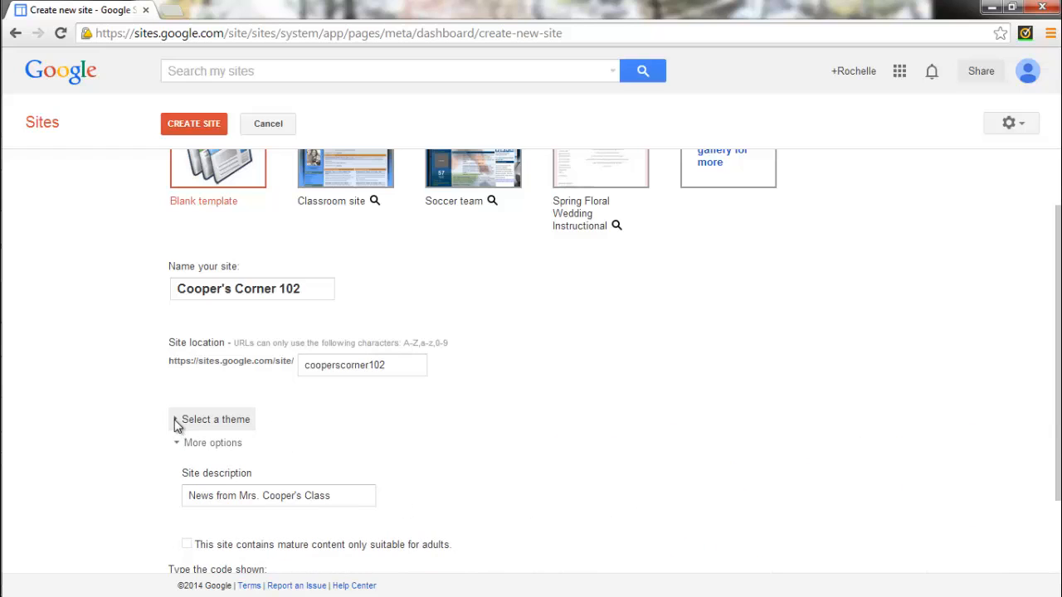
{"action": "left_click", "coordinate": [176, 421]}
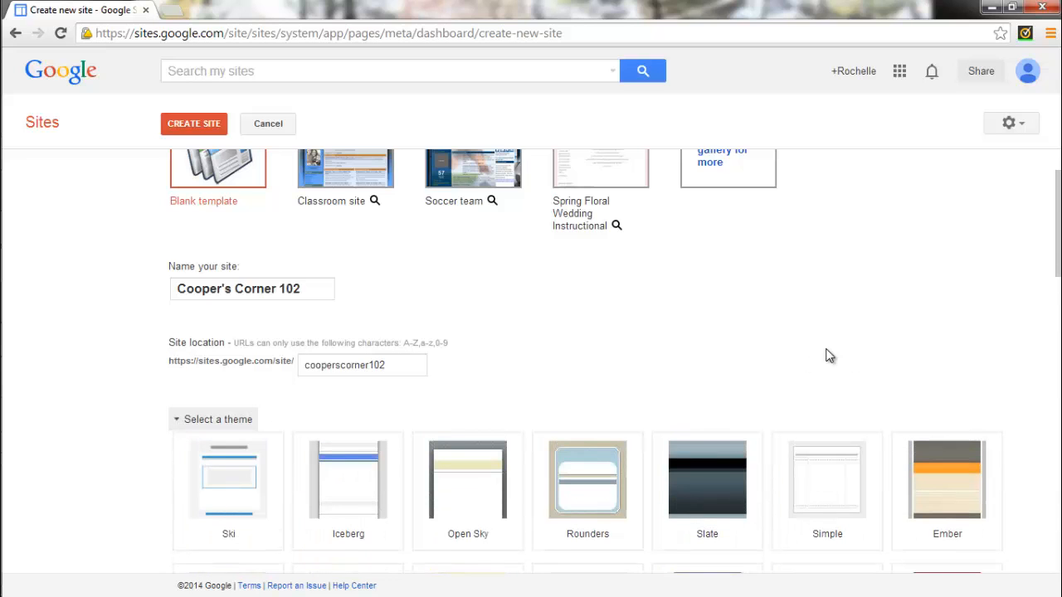
{"action": "scroll", "coordinate": [747, 363], "scroll_direction": "down", "scroll_amount": 2}
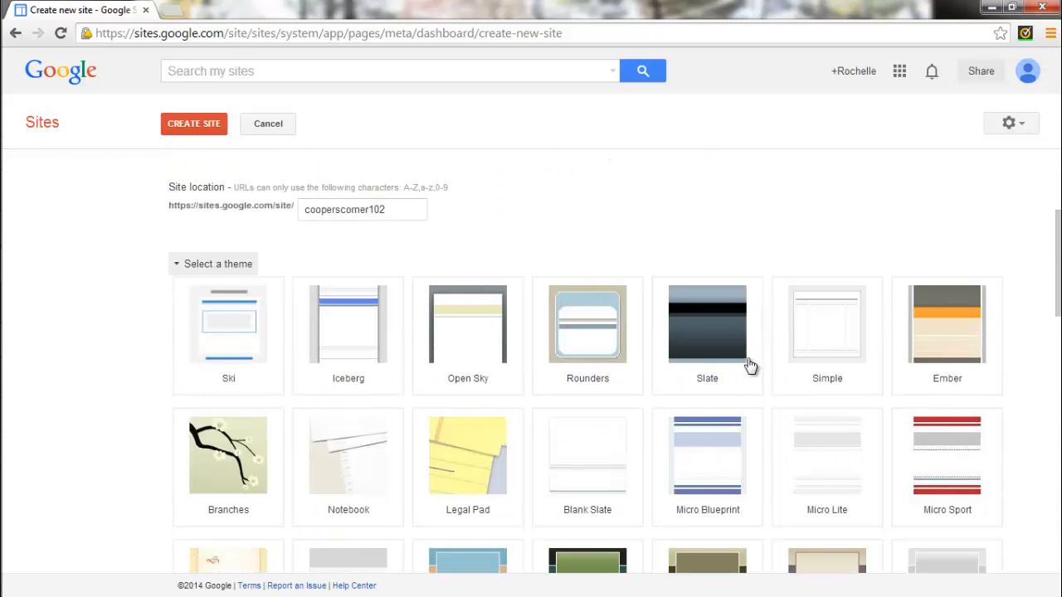
{"action": "scroll", "coordinate": [749, 366], "scroll_direction": "down", "scroll_amount": 3}
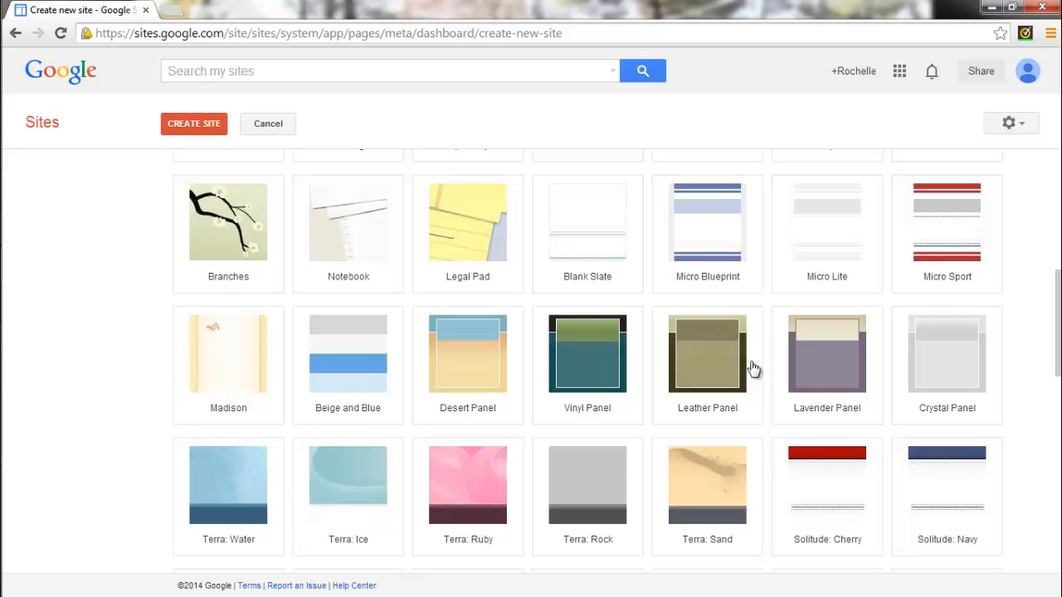
{"action": "scroll", "coordinate": [753, 367], "scroll_direction": "down", "scroll_amount": 4}
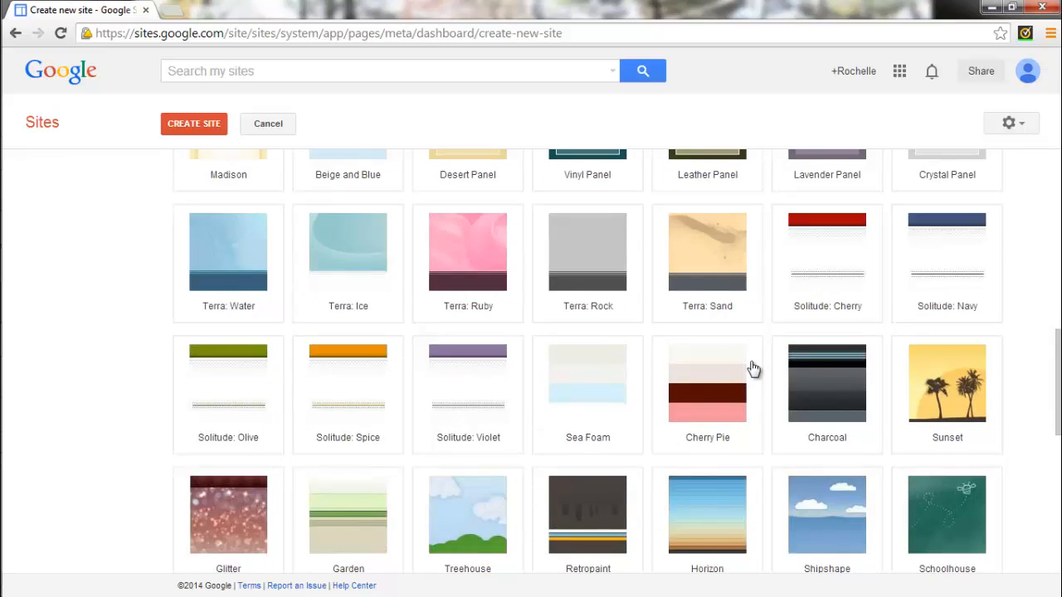
{"action": "scroll", "coordinate": [752, 367], "scroll_direction": "down", "scroll_amount": 1}
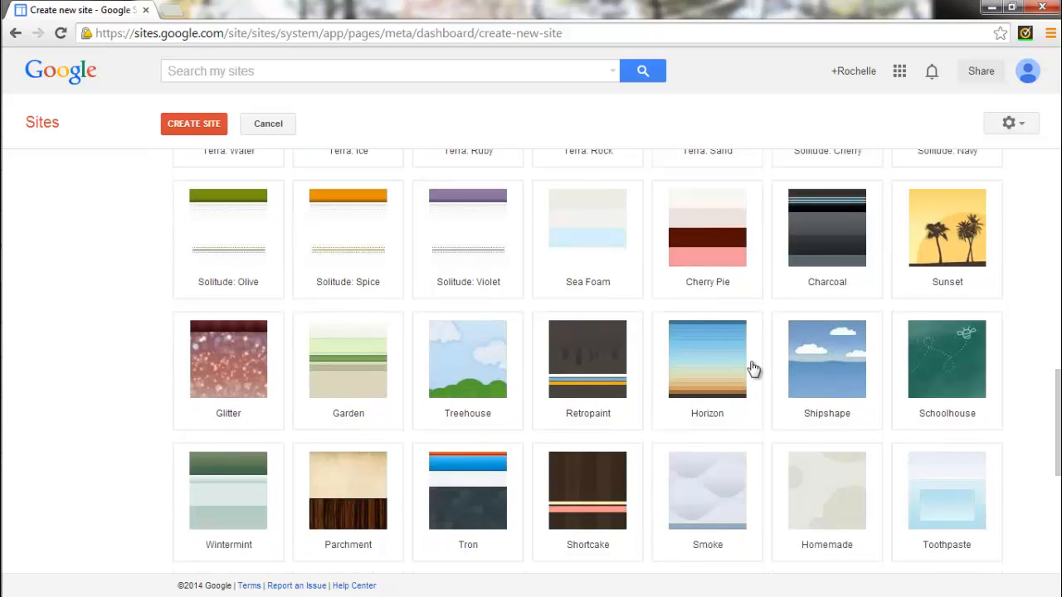
{"action": "scroll", "coordinate": [752, 367], "scroll_direction": "down", "scroll_amount": 3}
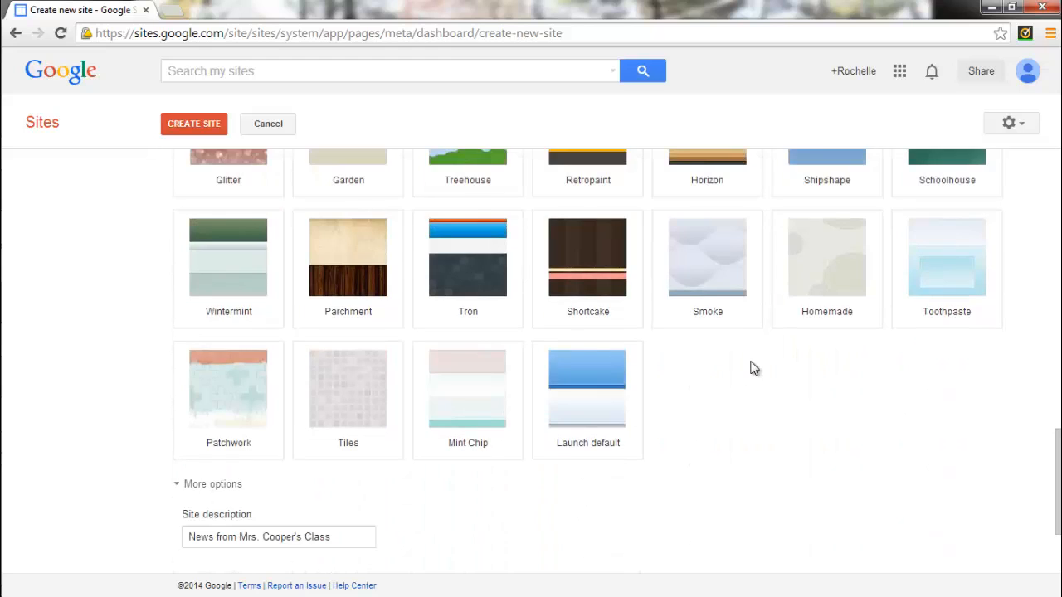
Check the site description in the additional options, enter the displayed verification code and create the site.
{"action": "left_click", "coordinate": [183, 485]}
{"action": "left_click", "coordinate": [182, 485]}
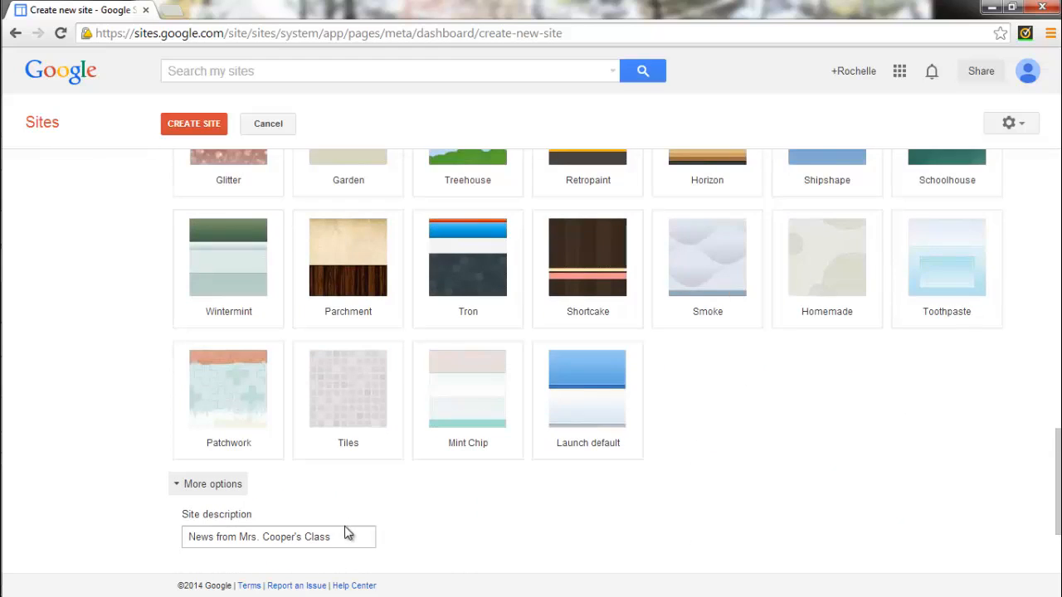
{"action": "scroll", "coordinate": [349, 536], "scroll_direction": "down", "scroll_amount": 1}
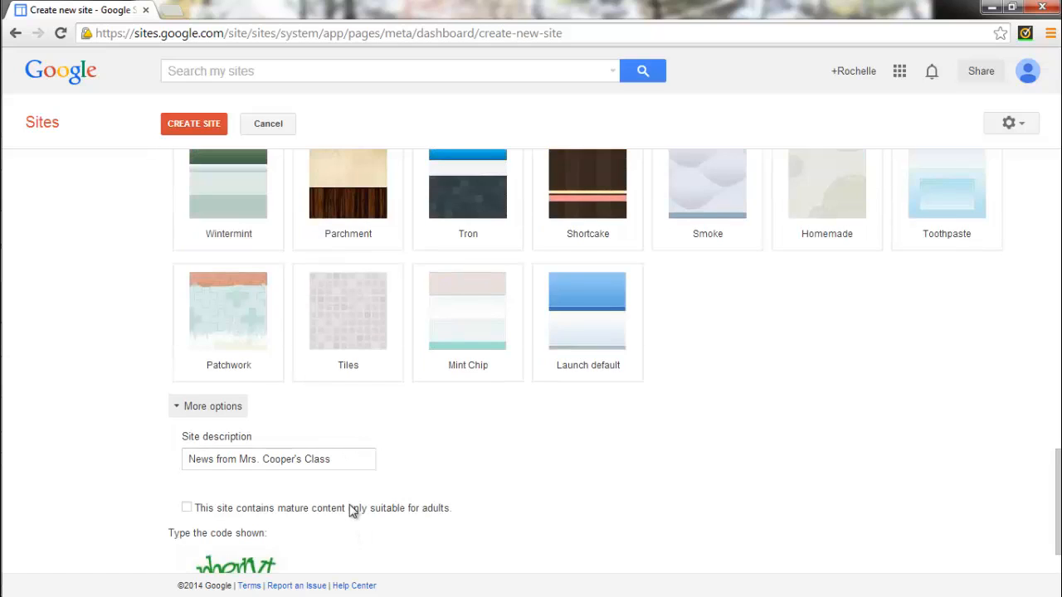
{"action": "left_click_drag", "start_coordinate": [345, 462], "coordinate": [181, 465]}
{"action": "scroll", "coordinate": [456, 435], "scroll_direction": "down", "scroll_amount": 1}
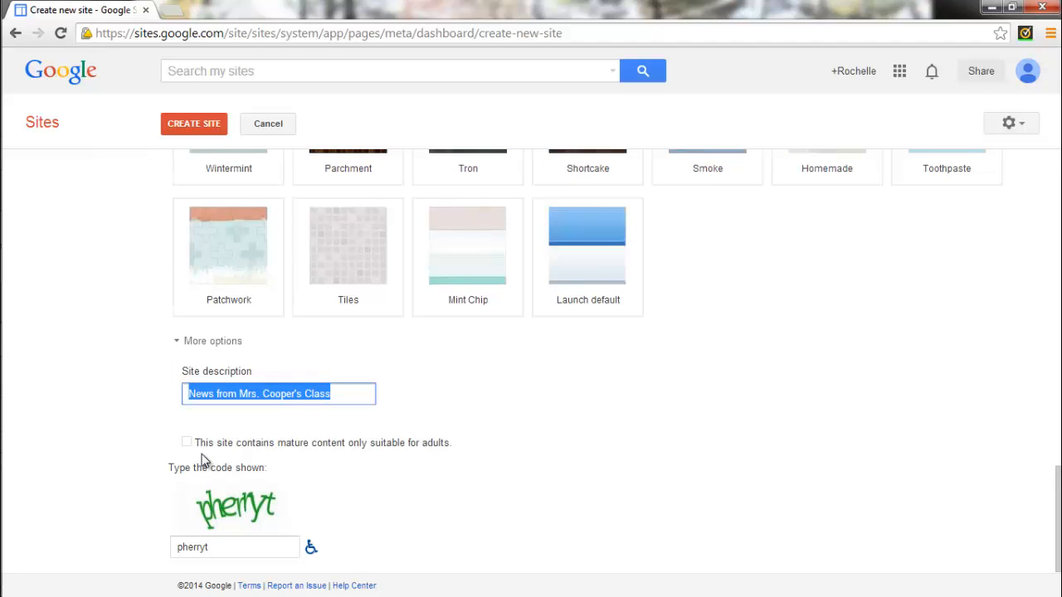
{"action": "left_click", "coordinate": [231, 547]}
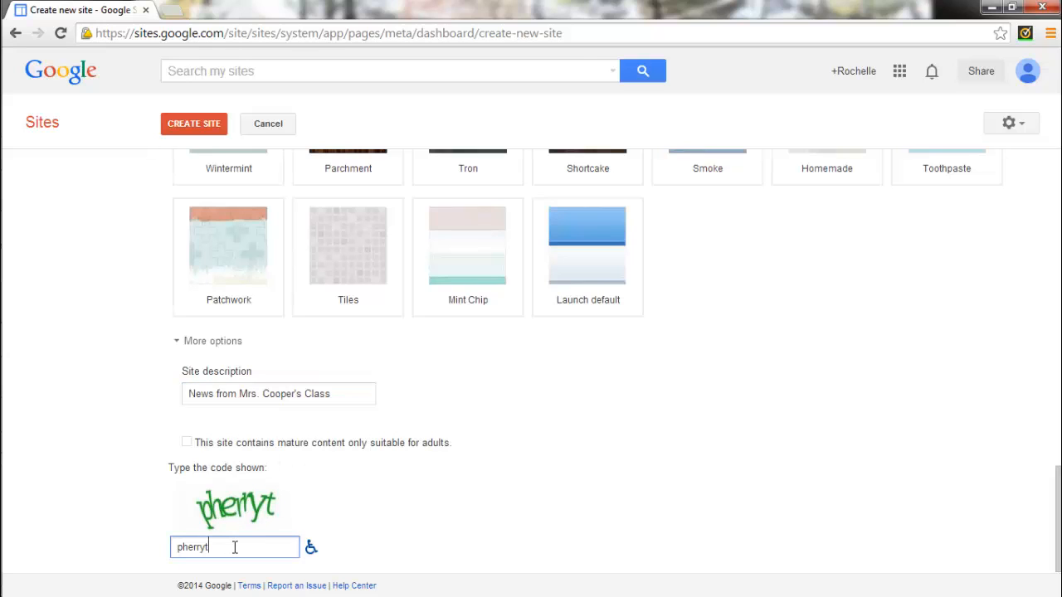
{"action": "type", "text": "pherryt"}
{"action": "key", "text": "Return"}
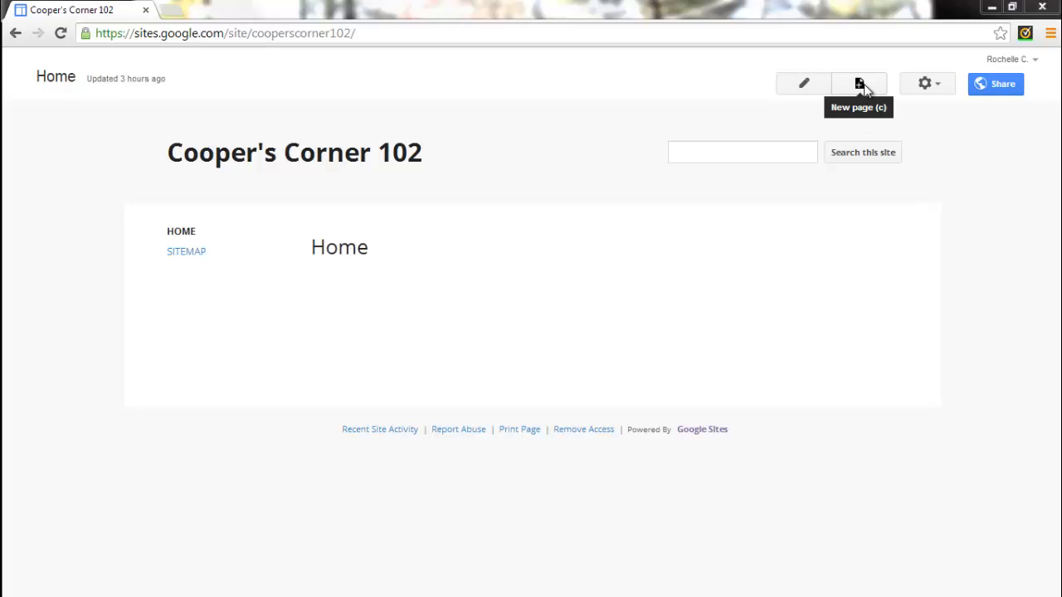
{"action": "left_click", "coordinate": [937, 86]}
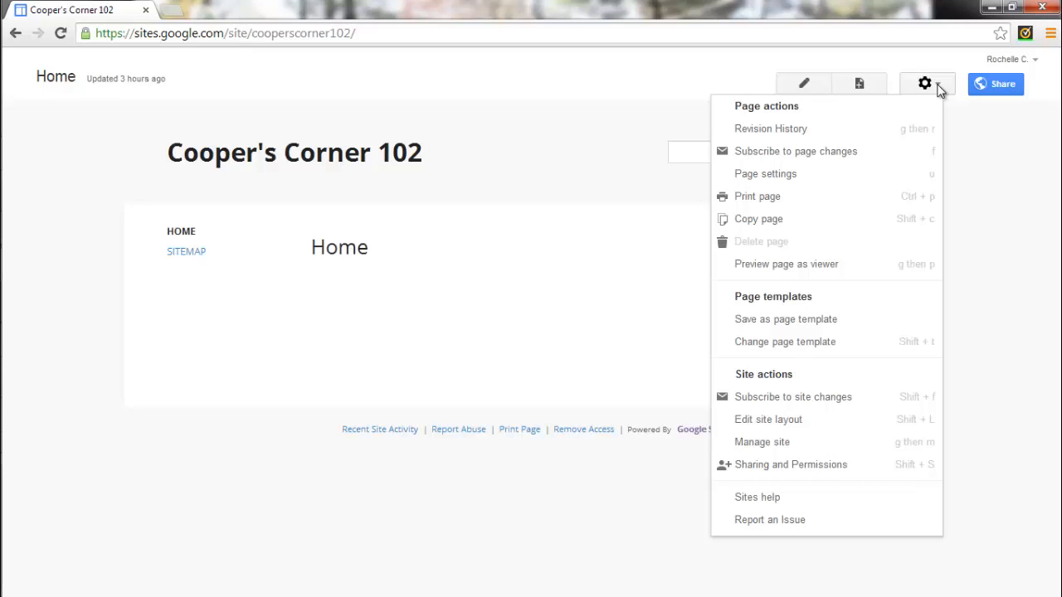
{"action": "left_click", "coordinate": [692, 78]}
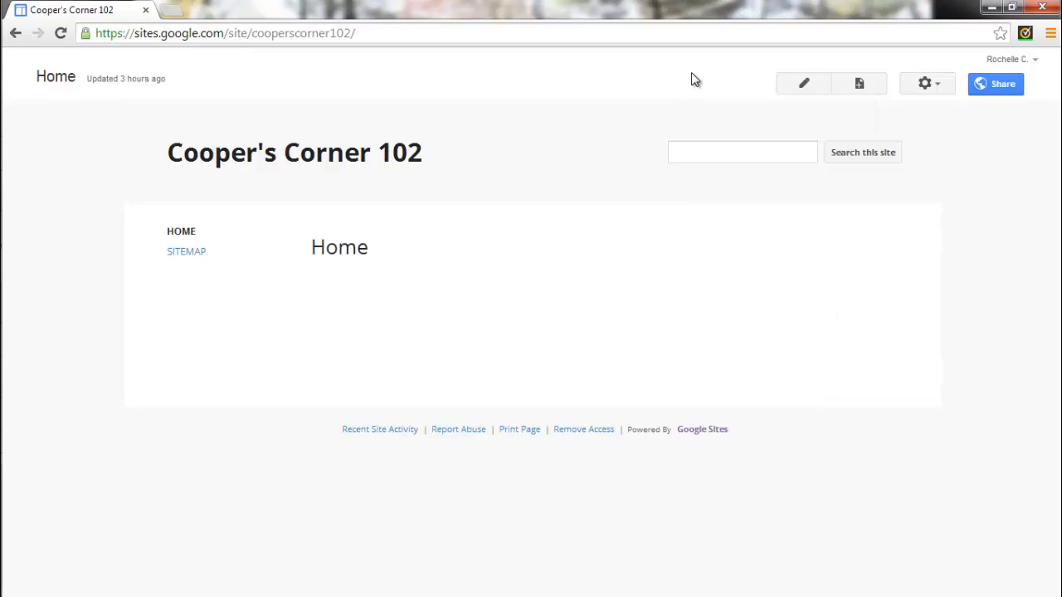
Change the Home page's layout to Right sidebar and save the page.
{"action": "left_click", "coordinate": [806, 86]}
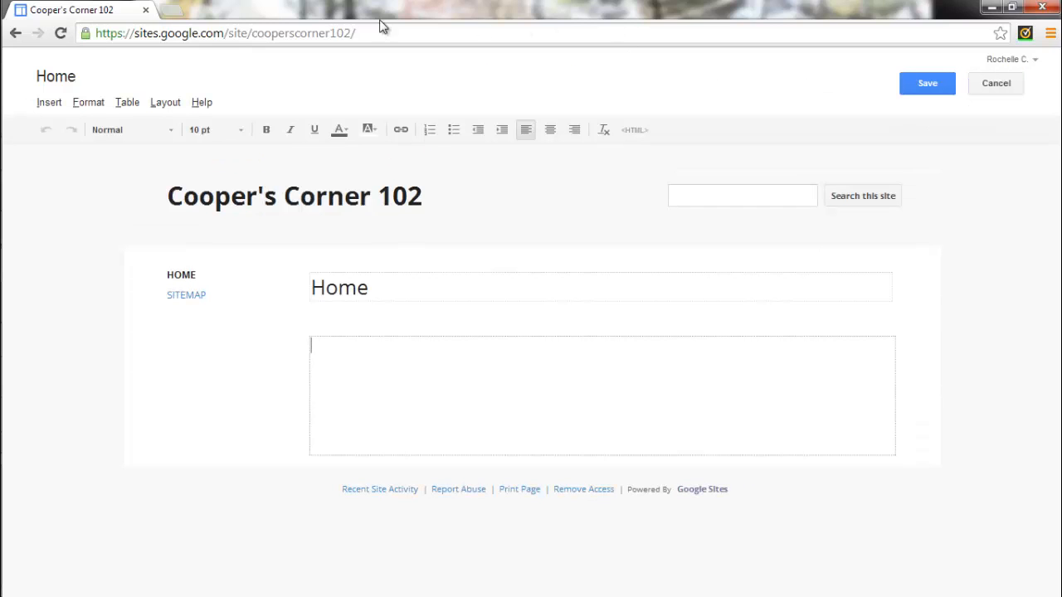
{"action": "left_click", "coordinate": [163, 104]}
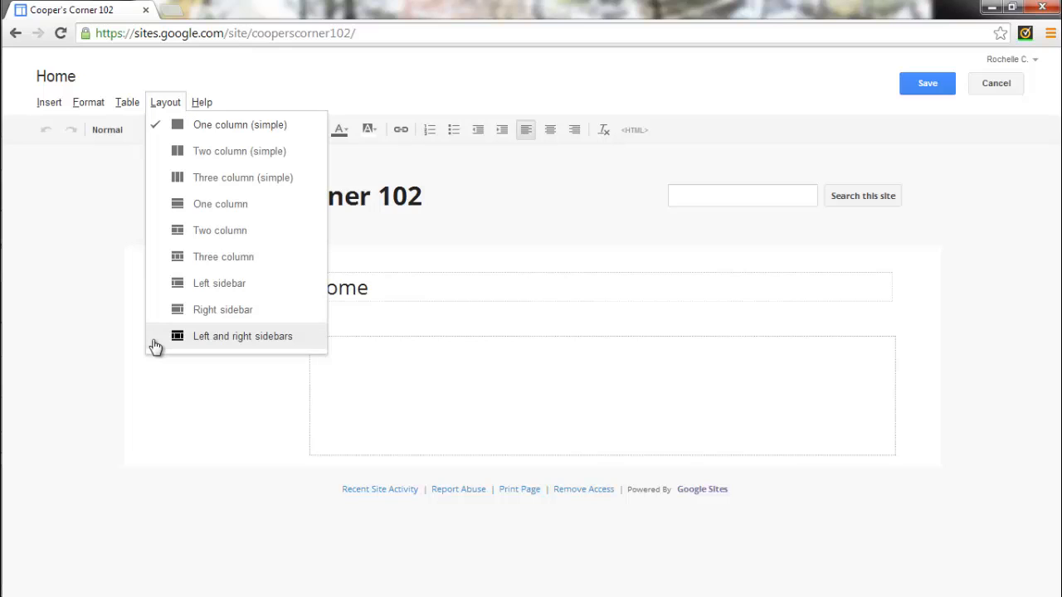
{"action": "left_click", "coordinate": [222, 311]}
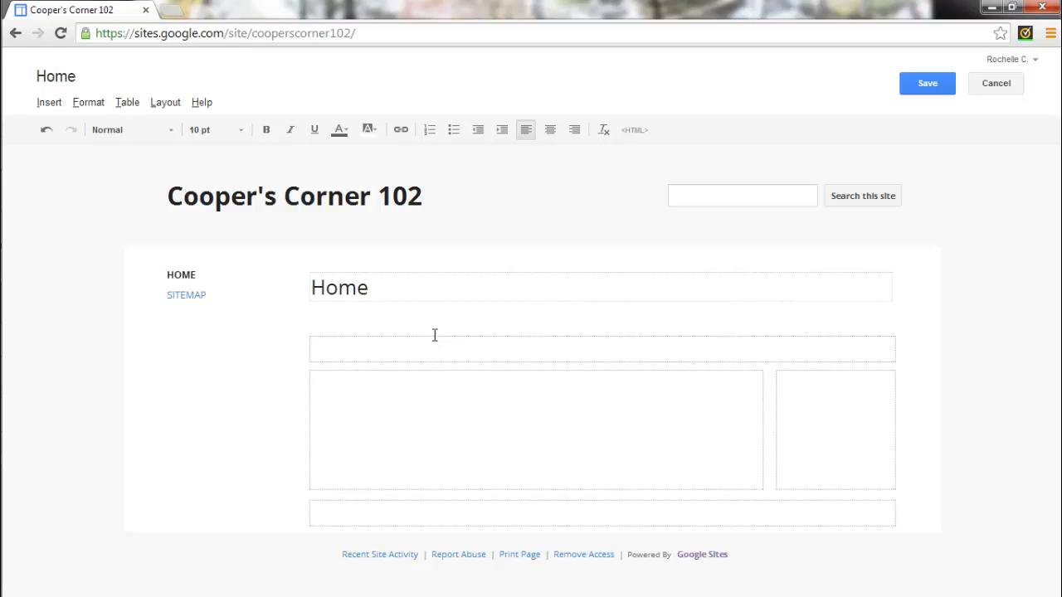
{"action": "left_click", "coordinate": [921, 89]}
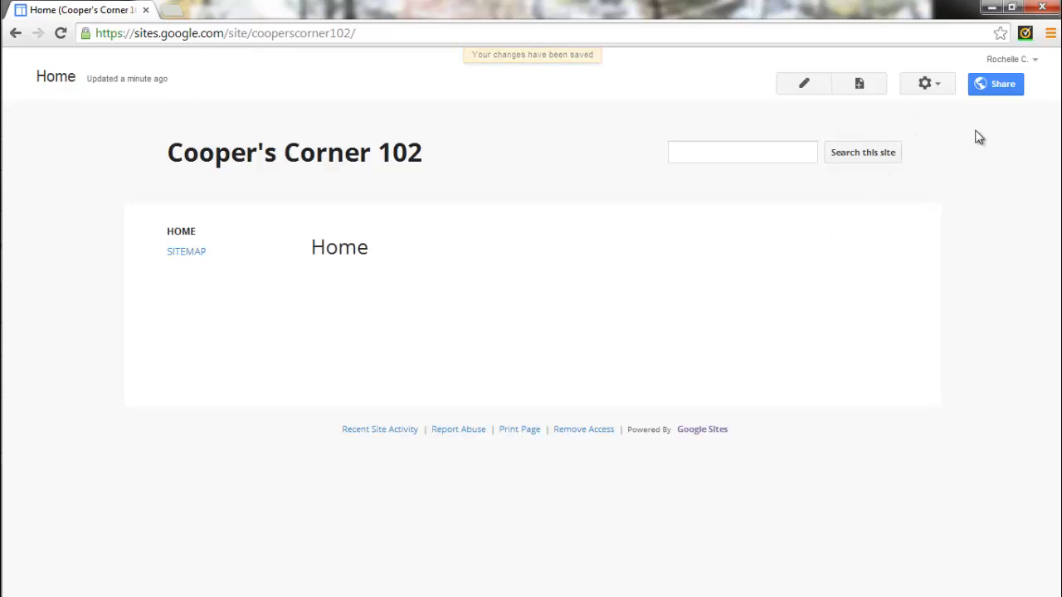
Open the site's management settings and show its Themes, Colors, and Fonts options.
{"action": "left_click", "coordinate": [940, 86]}
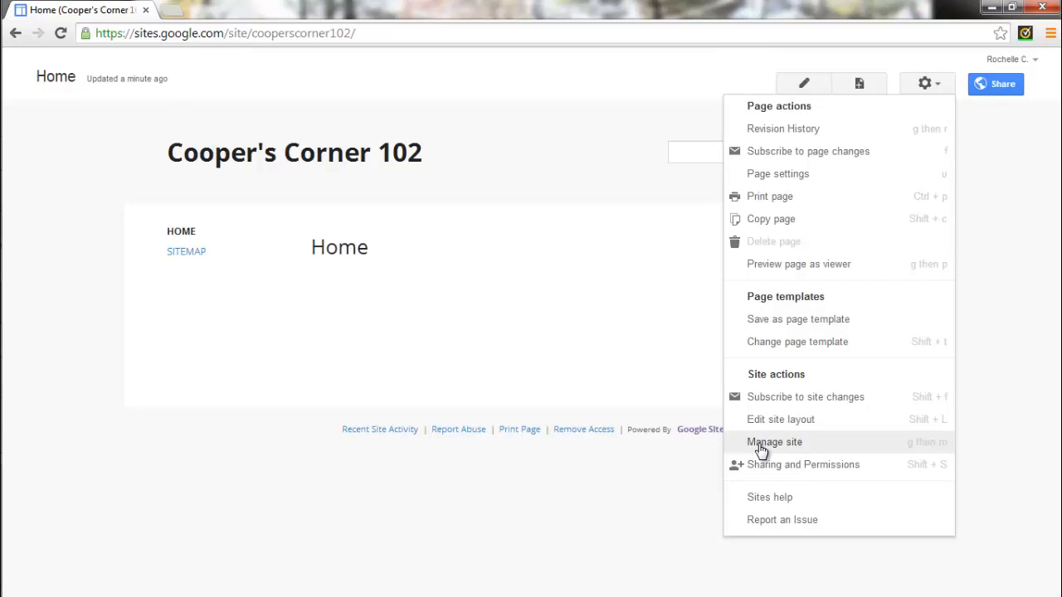
{"action": "left_click", "coordinate": [761, 448]}
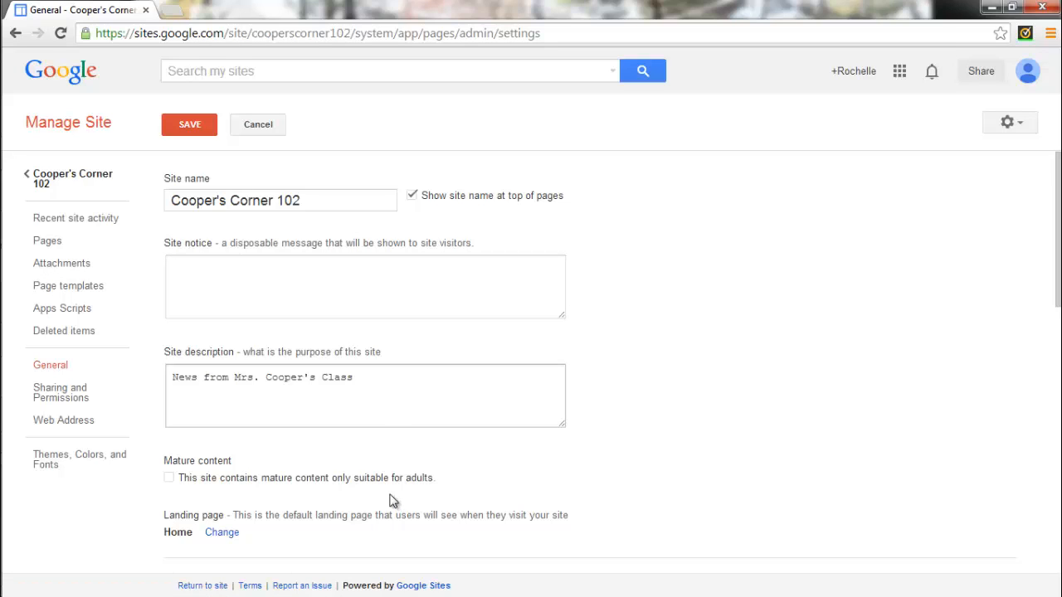
{"action": "left_click", "coordinate": [68, 465]}
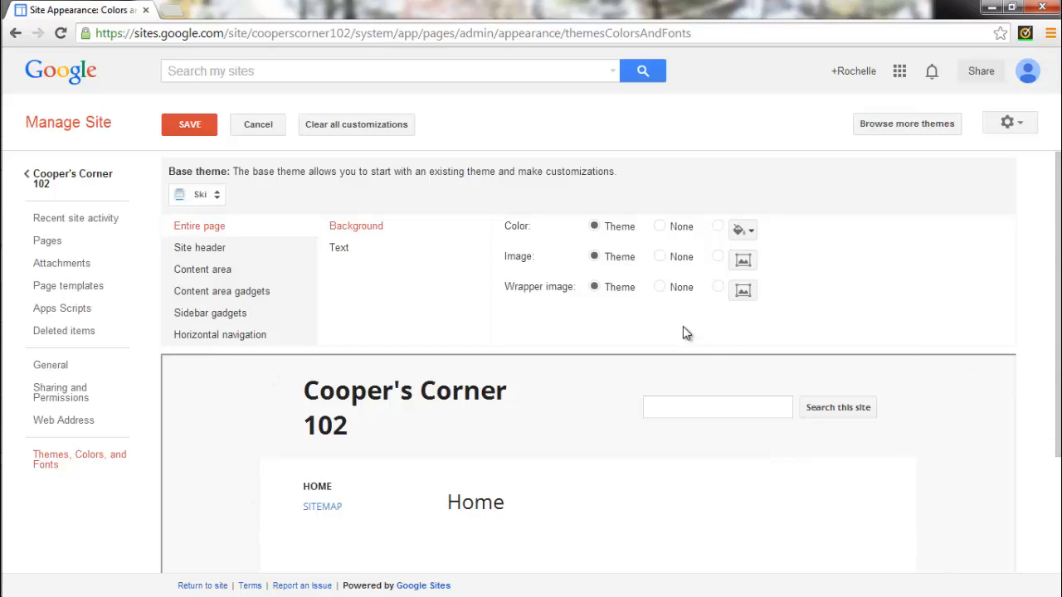
Set the entire page's background color, image and wrapper image all to None.
{"action": "left_click", "coordinate": [661, 231]}
{"action": "left_click", "coordinate": [660, 259]}
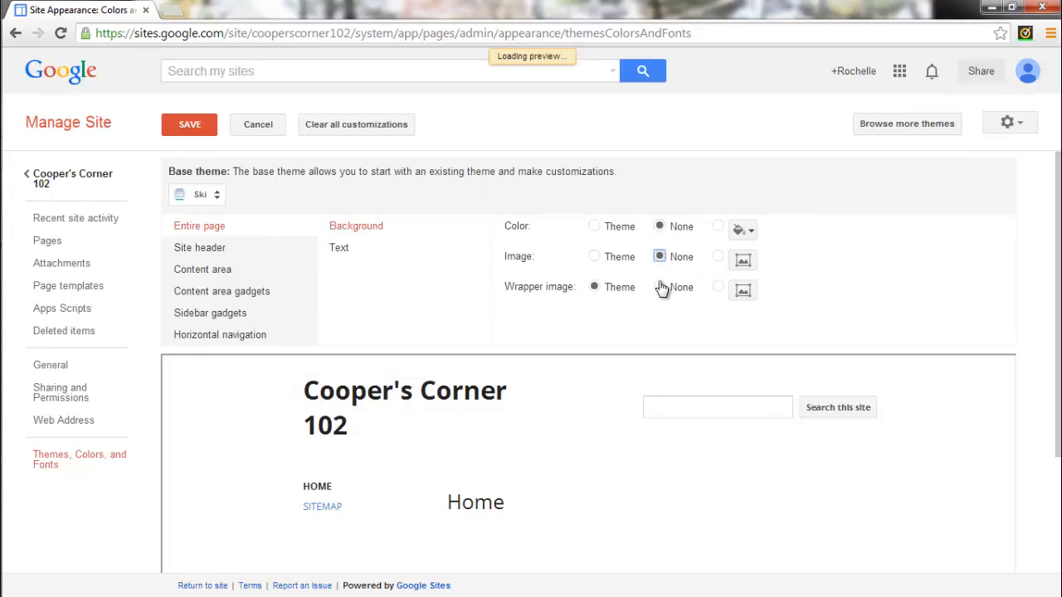
{"action": "left_click", "coordinate": [660, 287]}
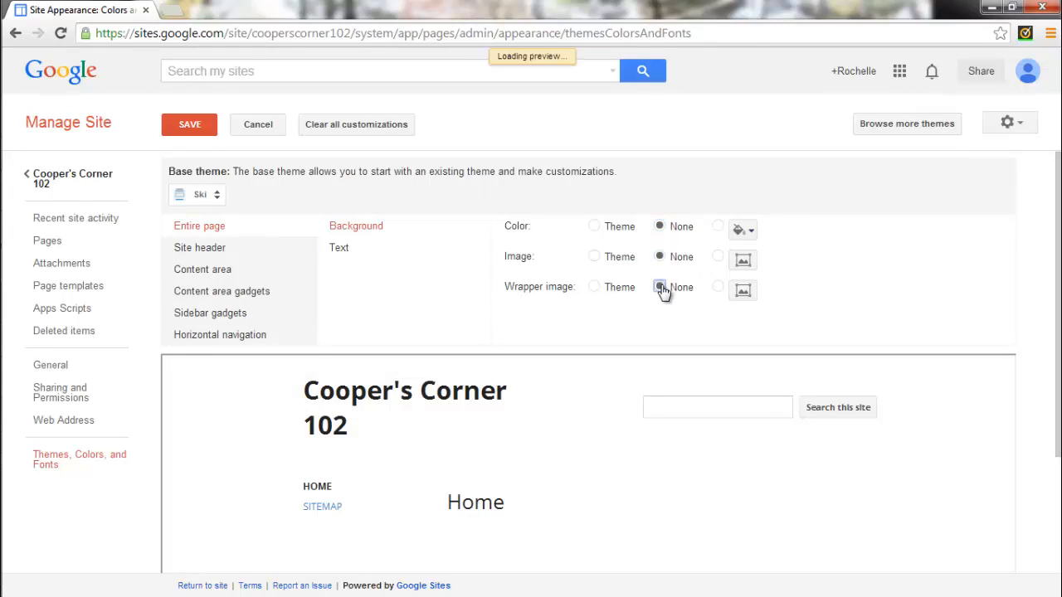
Compare several yellow shades as a custom background color for the entire page and apply the golden orange one.
{"action": "left_click", "coordinate": [717, 226]}
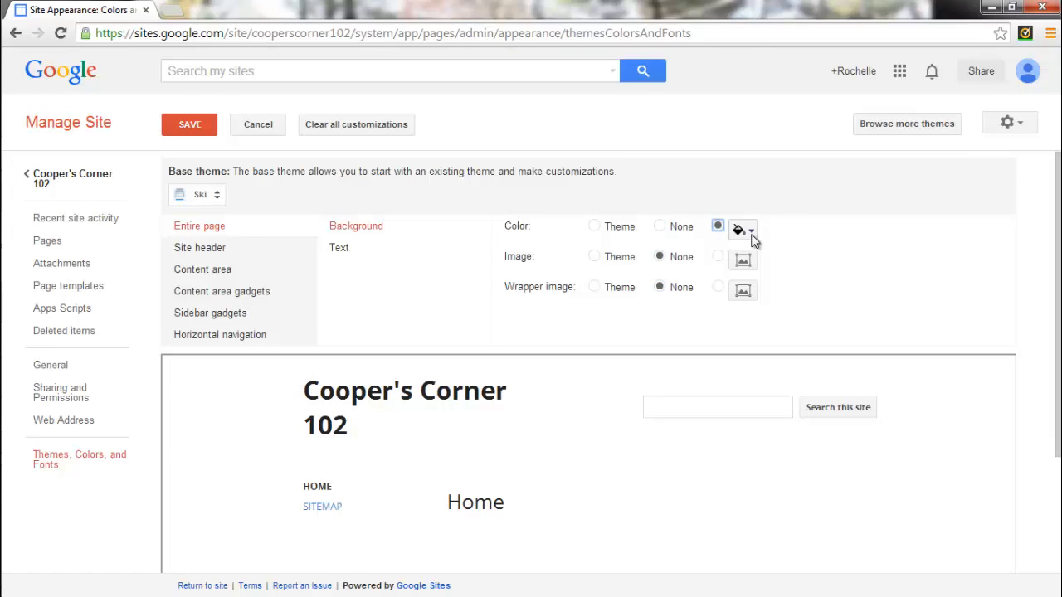
{"action": "left_click", "coordinate": [751, 232]}
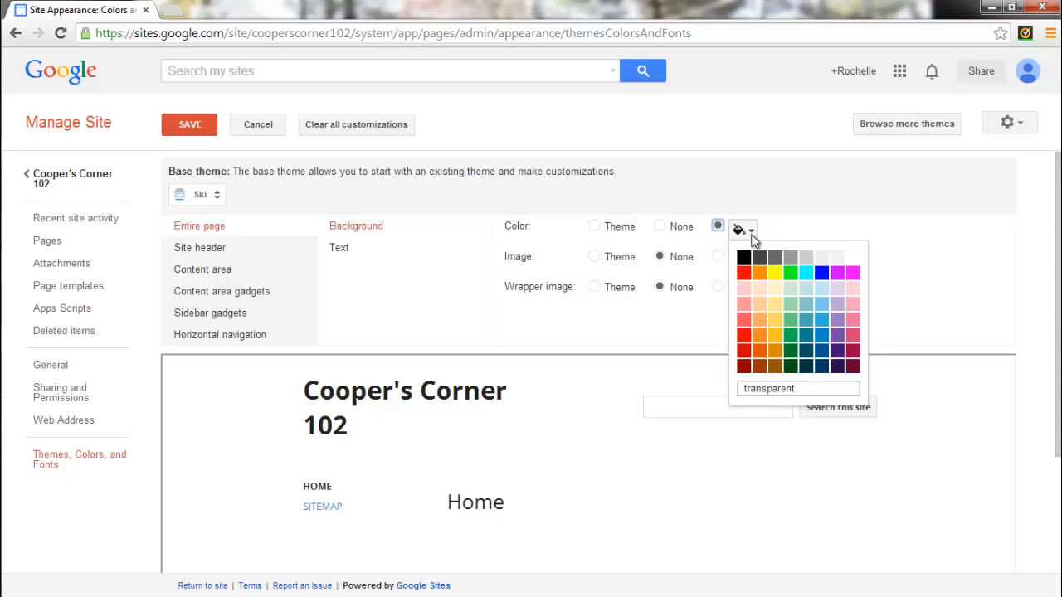
{"action": "left_click", "coordinate": [772, 327]}
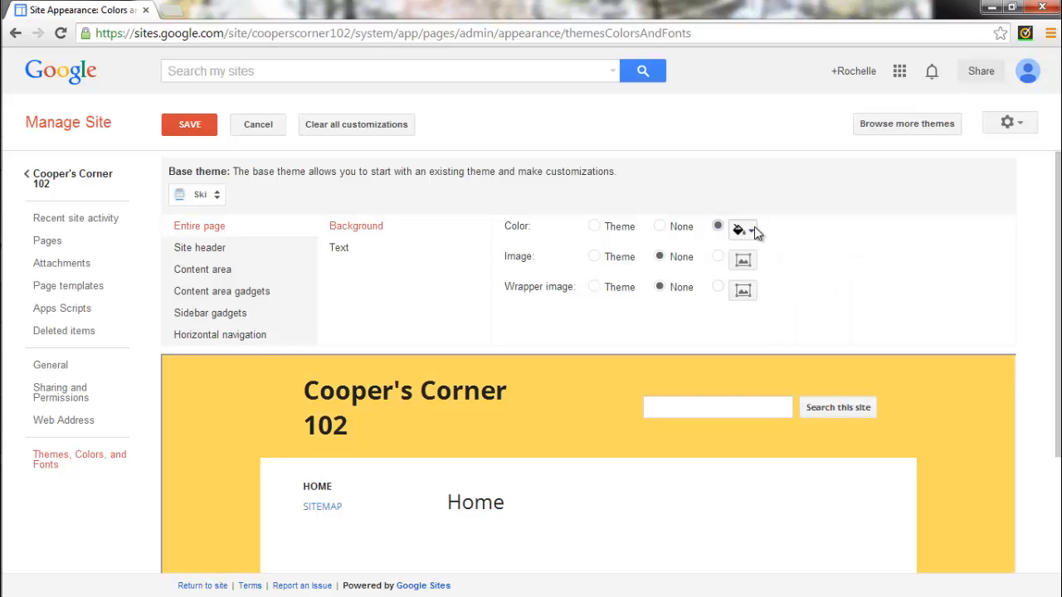
{"action": "left_click", "coordinate": [753, 231]}
{"action": "left_click", "coordinate": [778, 346]}
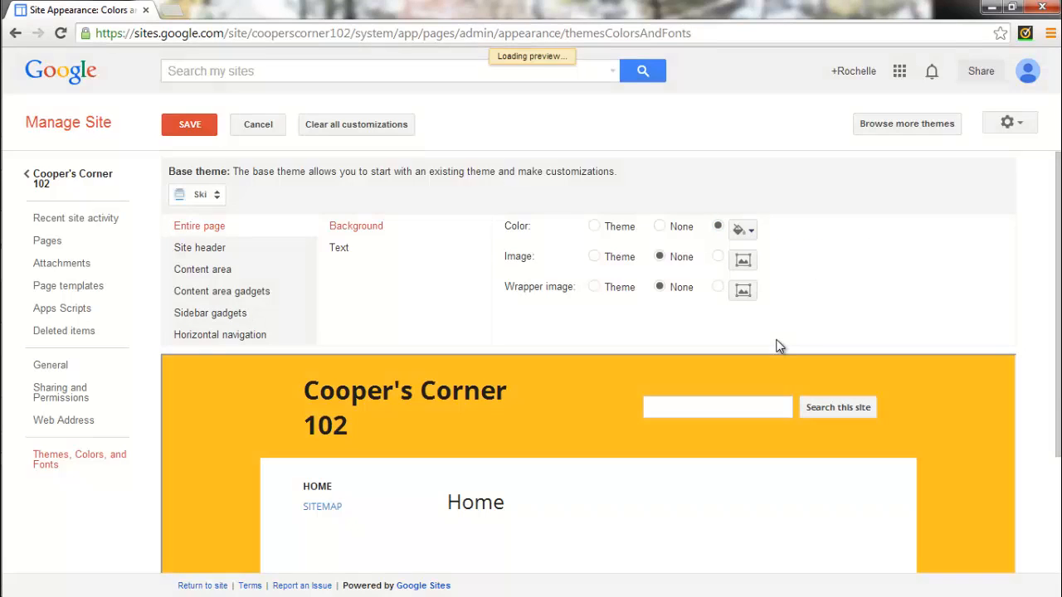
{"action": "left_click", "coordinate": [753, 231]}
{"action": "left_click", "coordinate": [778, 315]}
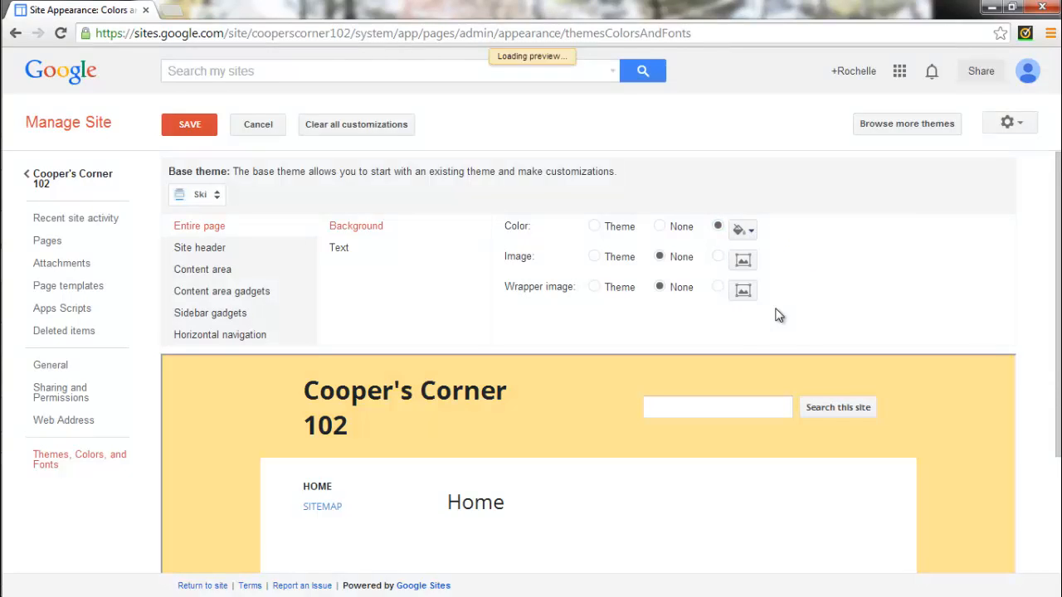
{"action": "left_click", "coordinate": [753, 232]}
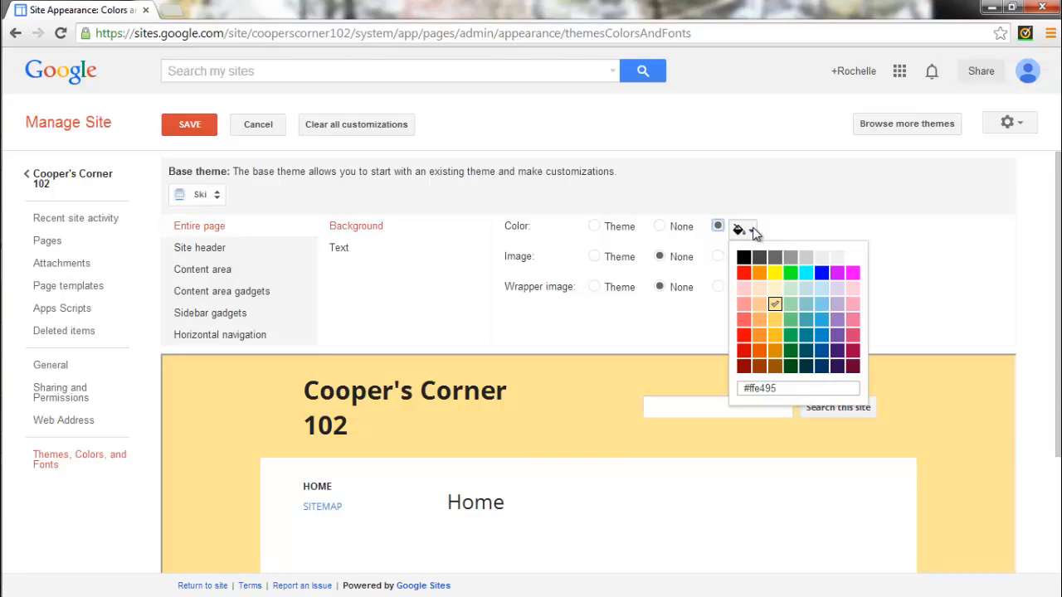
{"action": "left_click", "coordinate": [773, 336]}
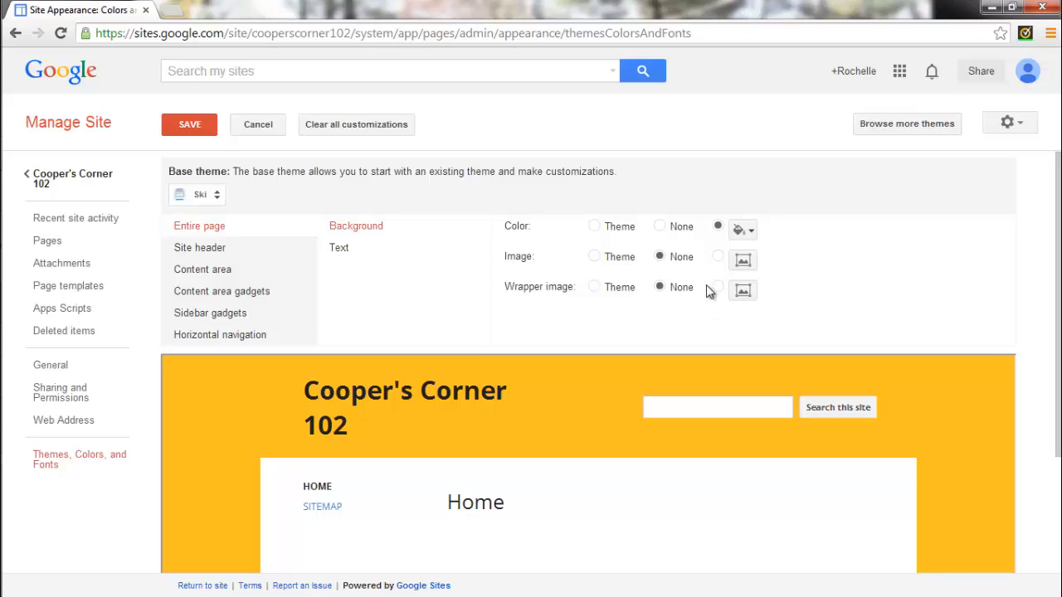
Try the superteacher picture as the entire page's background image, check the preview and reset the image to None.
{"action": "left_click", "coordinate": [719, 256]}
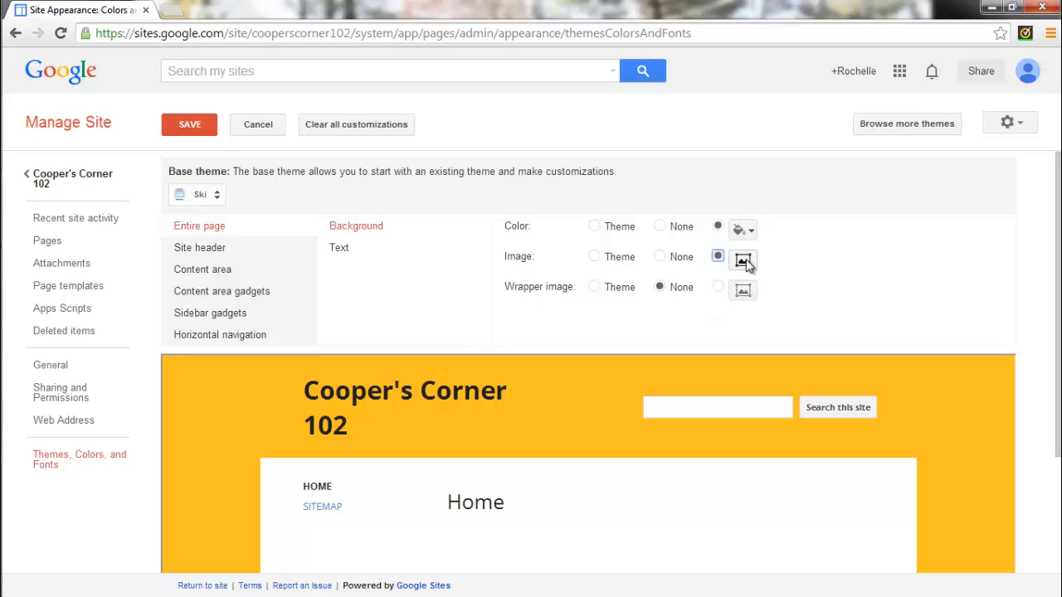
{"action": "left_click", "coordinate": [744, 262]}
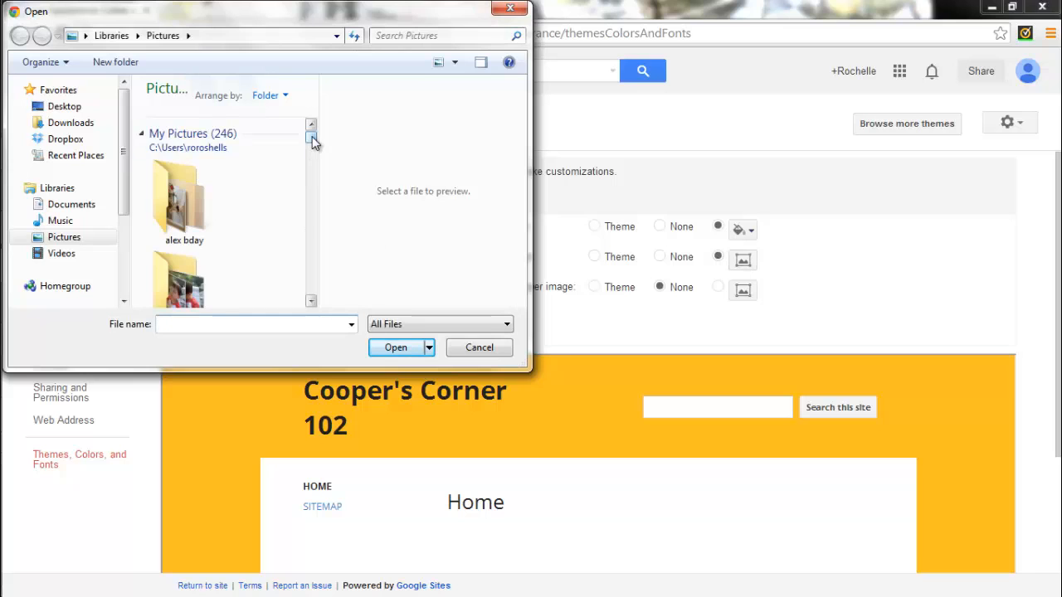
{"action": "left_click_drag", "start_coordinate": [311, 138], "coordinate": [312, 215]}
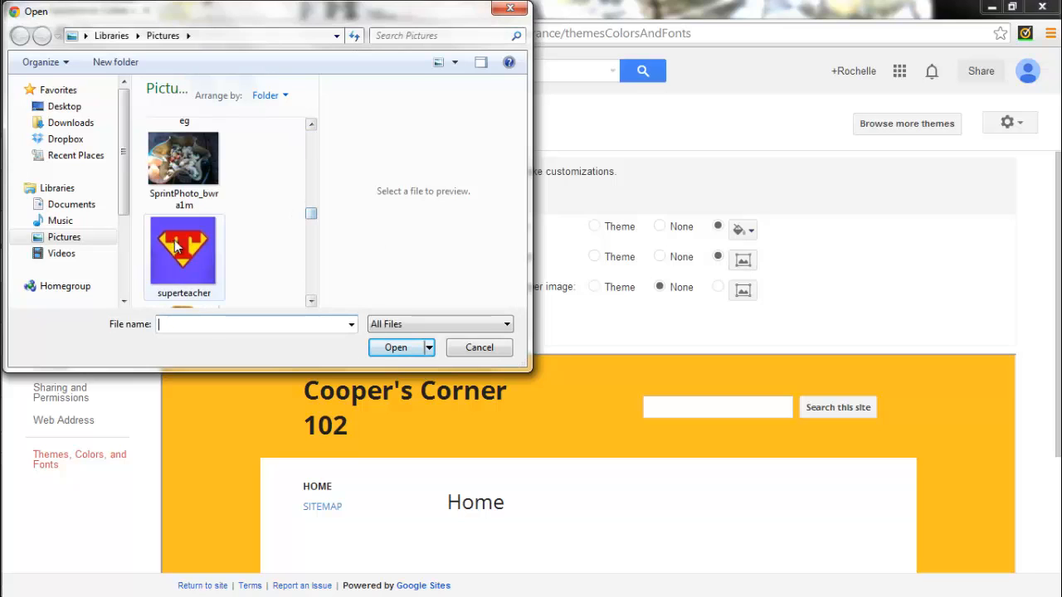
{"action": "left_click", "coordinate": [174, 244]}
{"action": "left_click", "coordinate": [403, 349]}
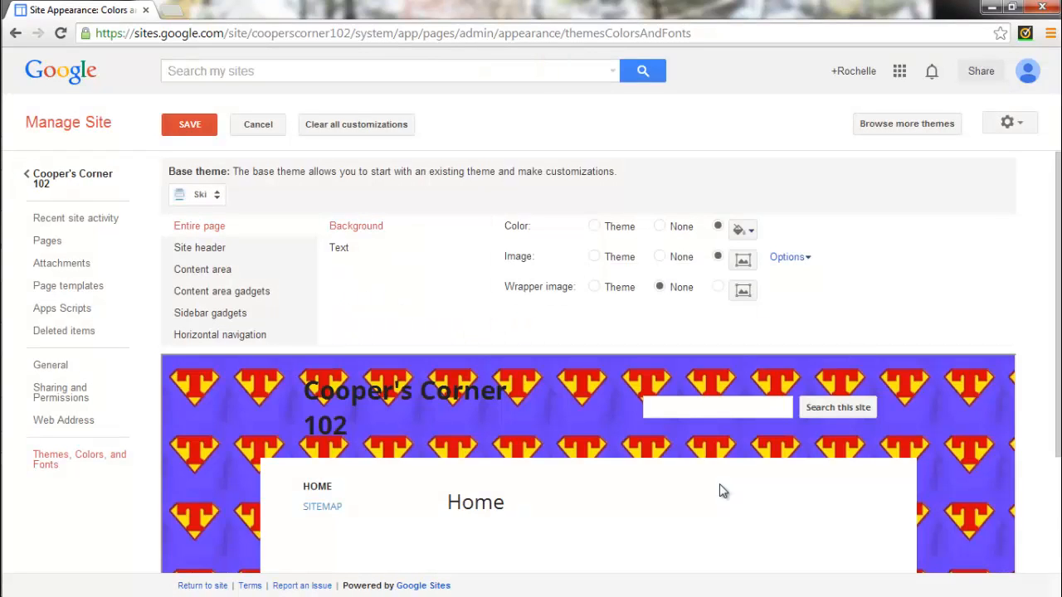
{"action": "scroll", "coordinate": [640, 441], "scroll_direction": "down", "scroll_amount": 2}
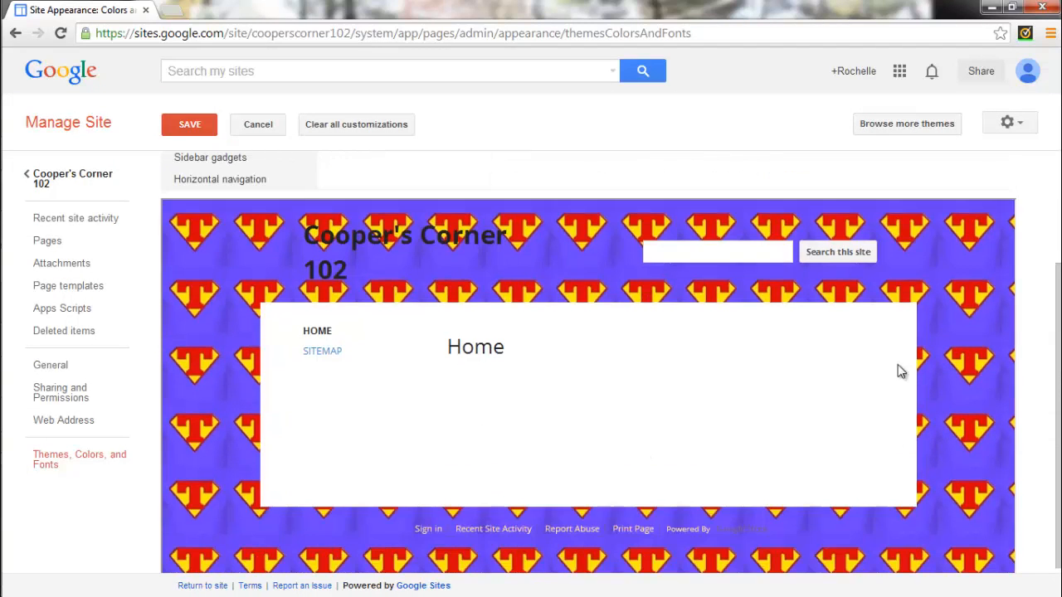
{"action": "scroll", "coordinate": [931, 512], "scroll_direction": "up", "scroll_amount": 2}
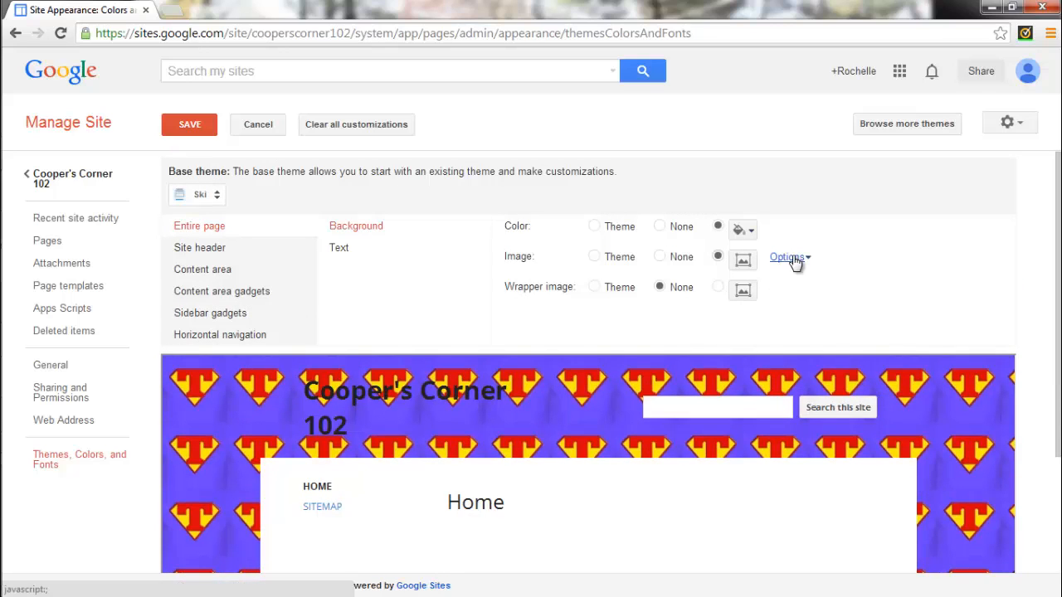
{"action": "left_click", "coordinate": [662, 259]}
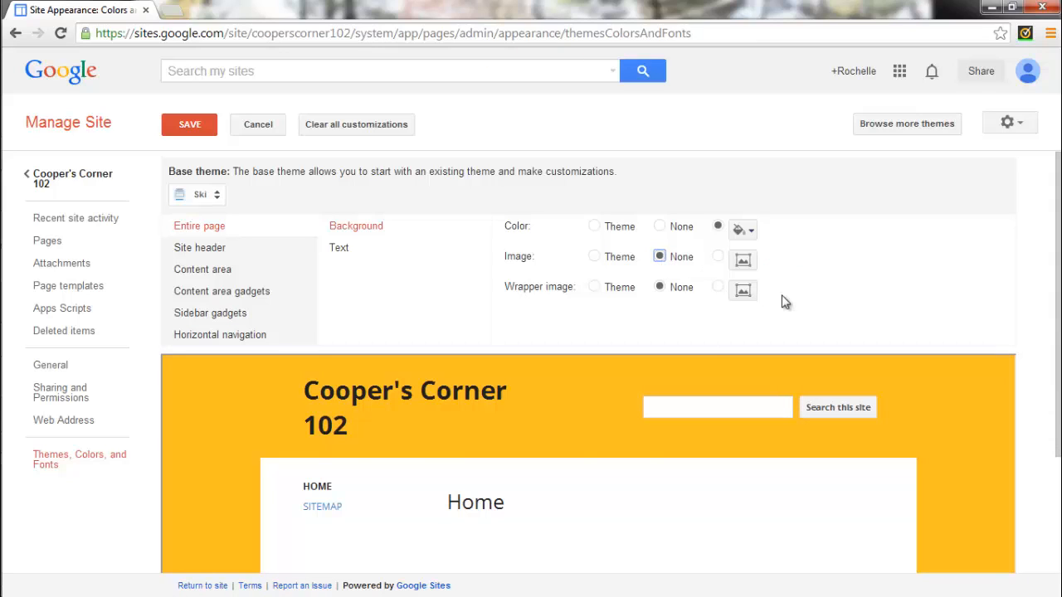
Try the greencar picture as the entire page's wrapper image, check the preview and reset the wrapper image to None.
{"action": "left_click", "coordinate": [717, 291]}
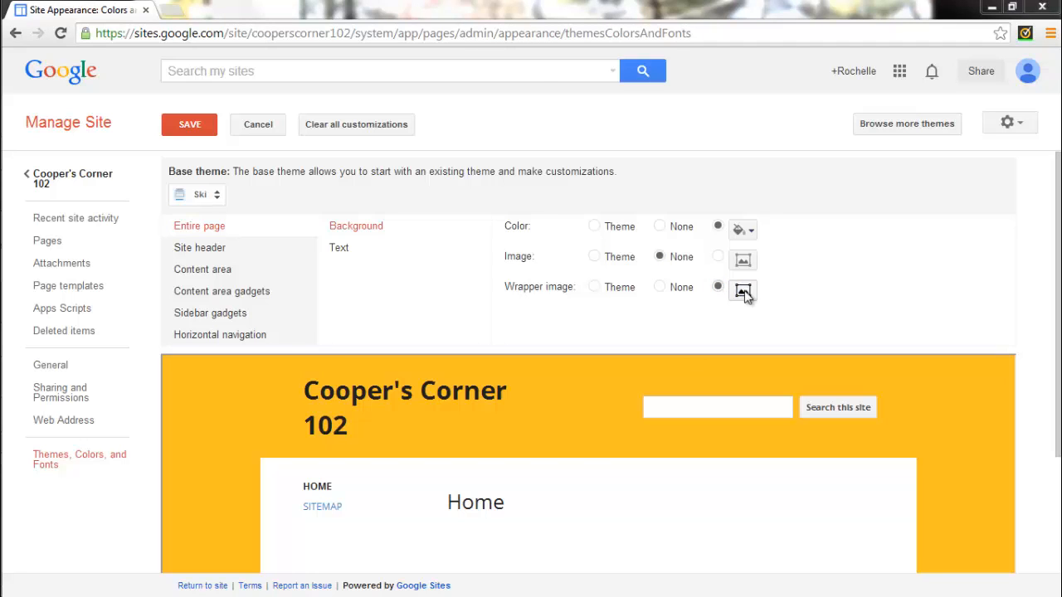
{"action": "left_click", "coordinate": [744, 291]}
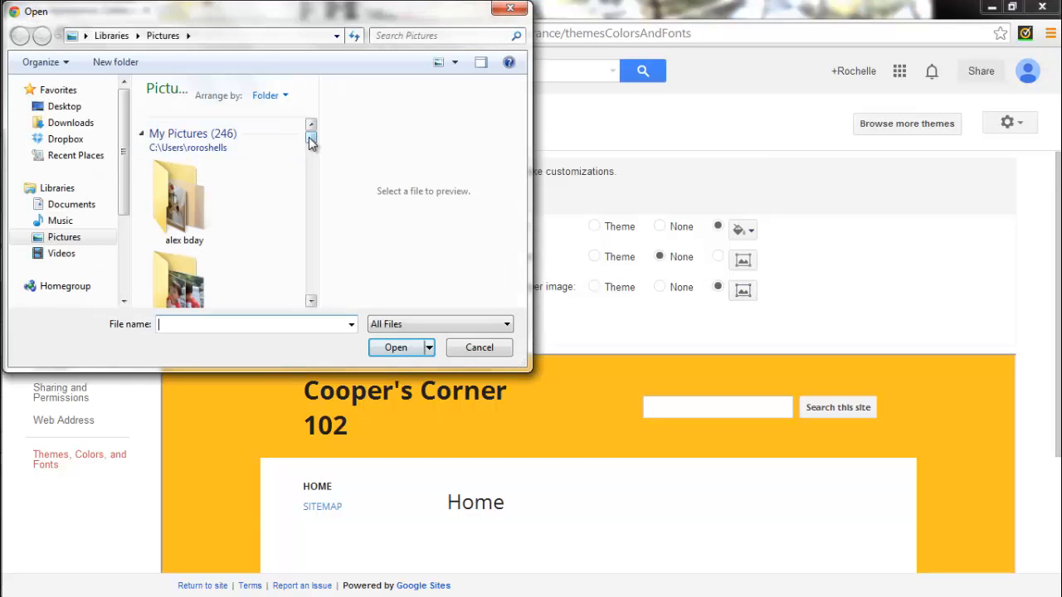
{"action": "type", "text": "girl"}
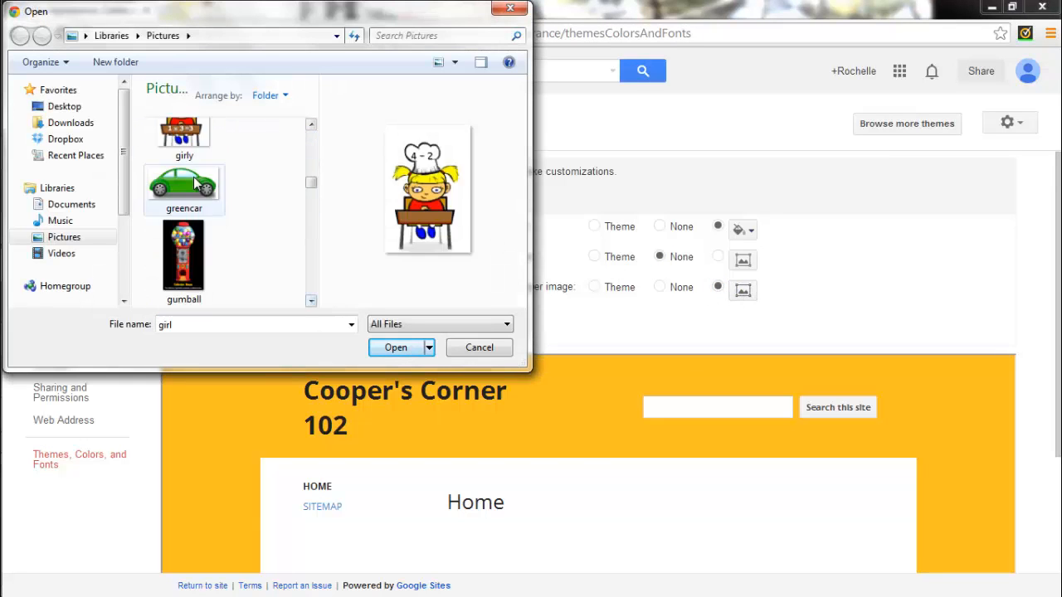
{"action": "left_click", "coordinate": [195, 184]}
{"action": "left_click", "coordinate": [384, 349]}
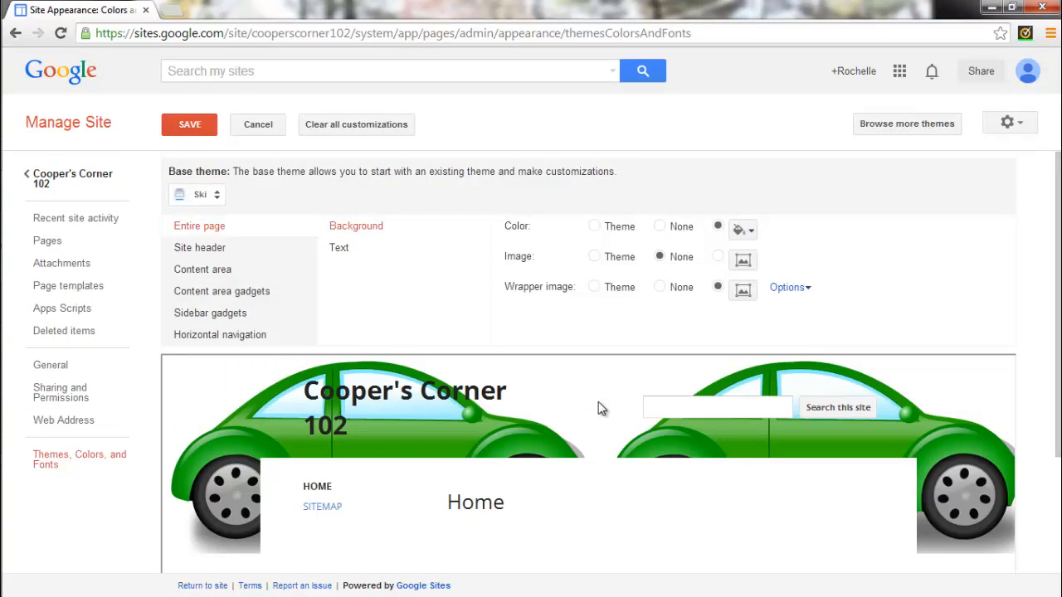
{"action": "scroll", "coordinate": [600, 407], "scroll_direction": "down", "scroll_amount": 2}
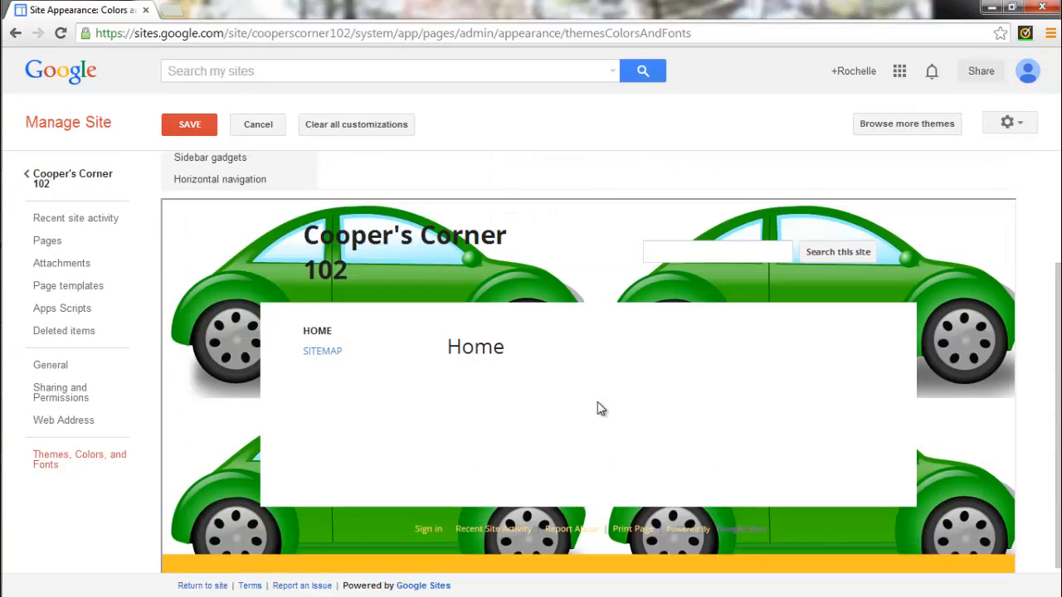
{"action": "scroll", "coordinate": [601, 408], "scroll_direction": "up", "scroll_amount": 2}
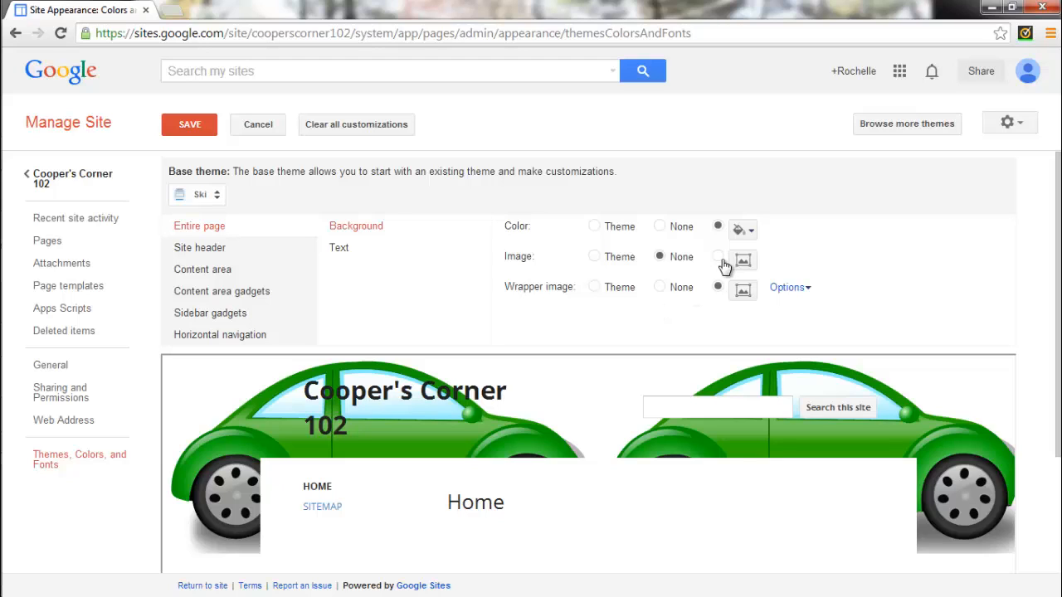
{"action": "left_click", "coordinate": [659, 288]}
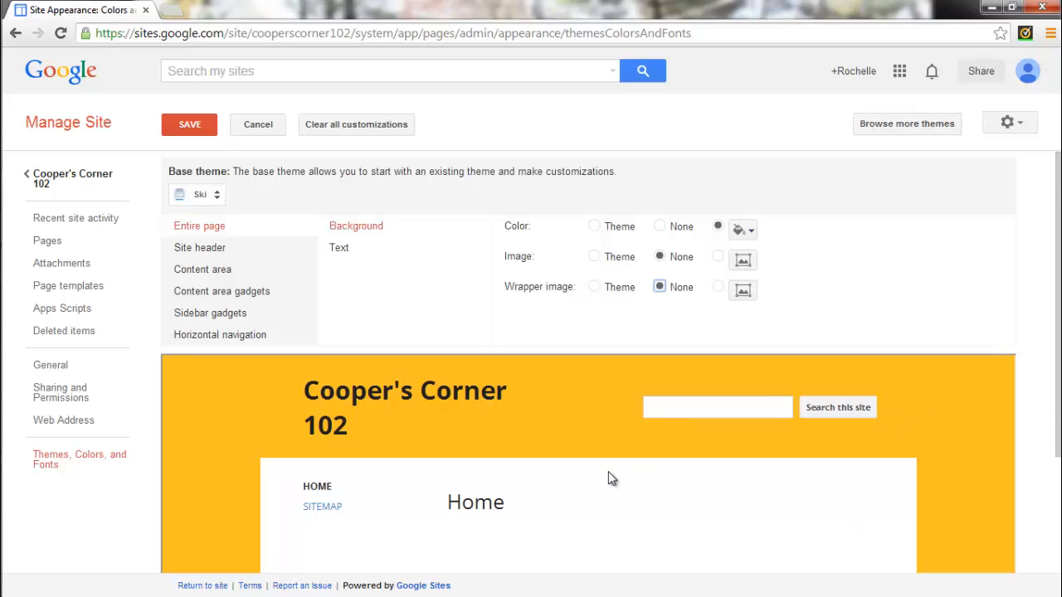
Give the site header a custom background color, trying dark navy #003965 and settling on the next lighter blue.
{"action": "left_click", "coordinate": [191, 249]}
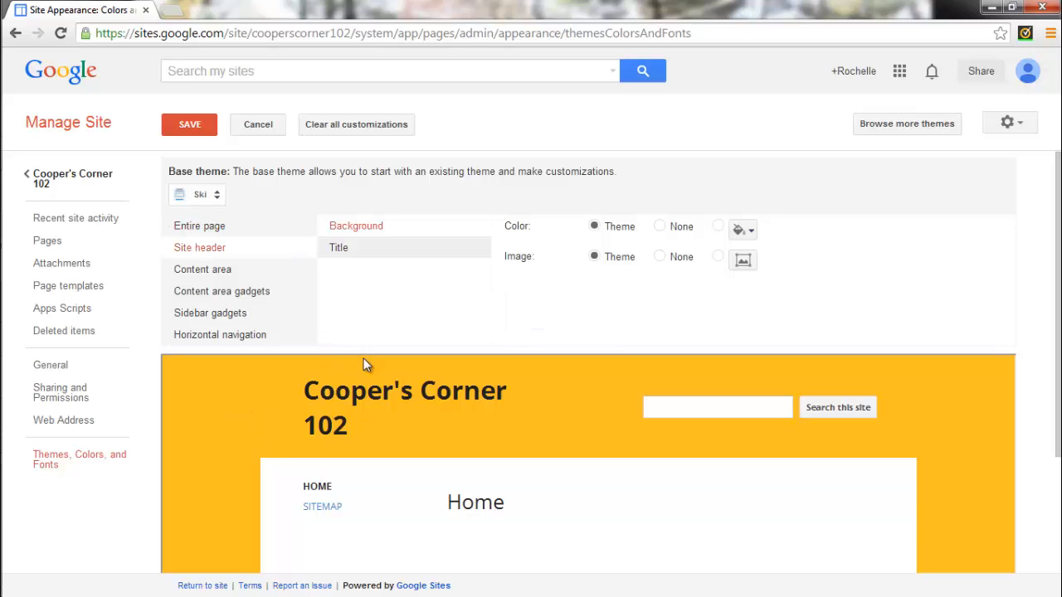
{"action": "double_click", "coordinate": [920, 370]}
{"action": "left_click", "coordinate": [920, 371]}
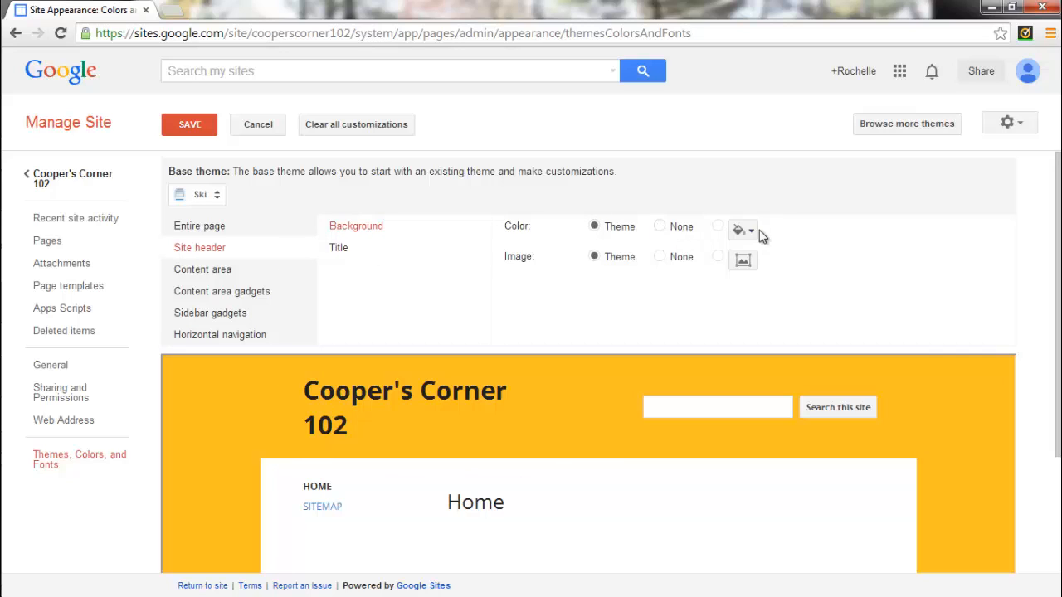
{"action": "left_click", "coordinate": [718, 227]}
{"action": "left_click", "coordinate": [752, 232]}
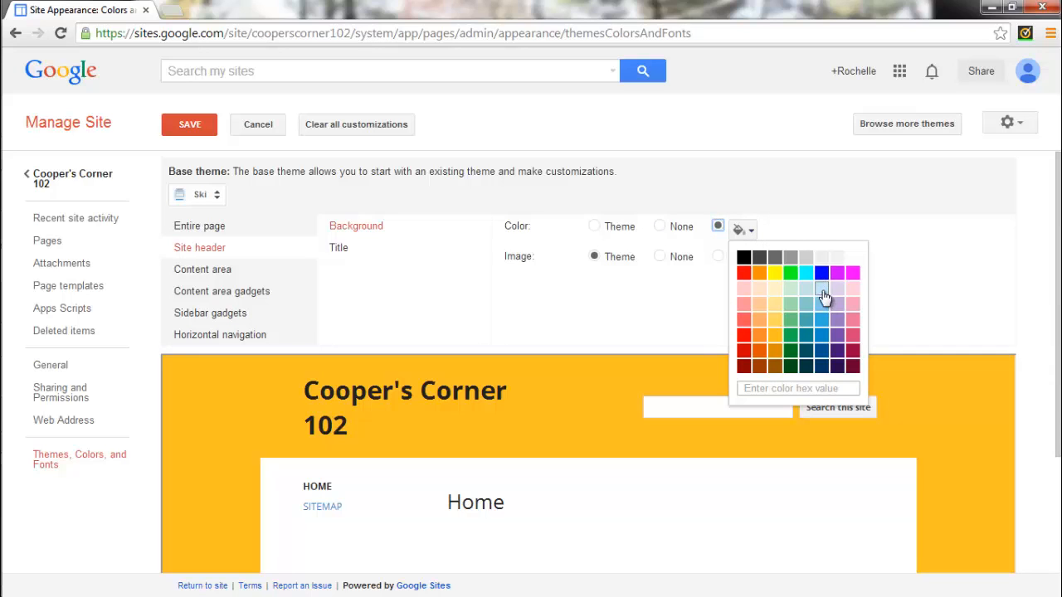
{"action": "left_click", "coordinate": [821, 367]}
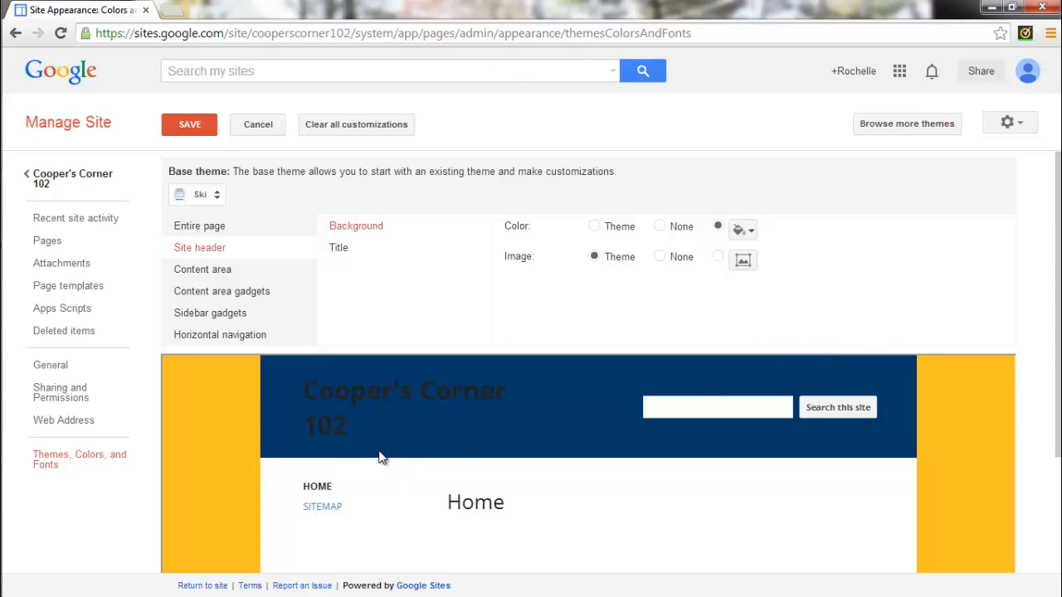
{"action": "left_click", "coordinate": [751, 235]}
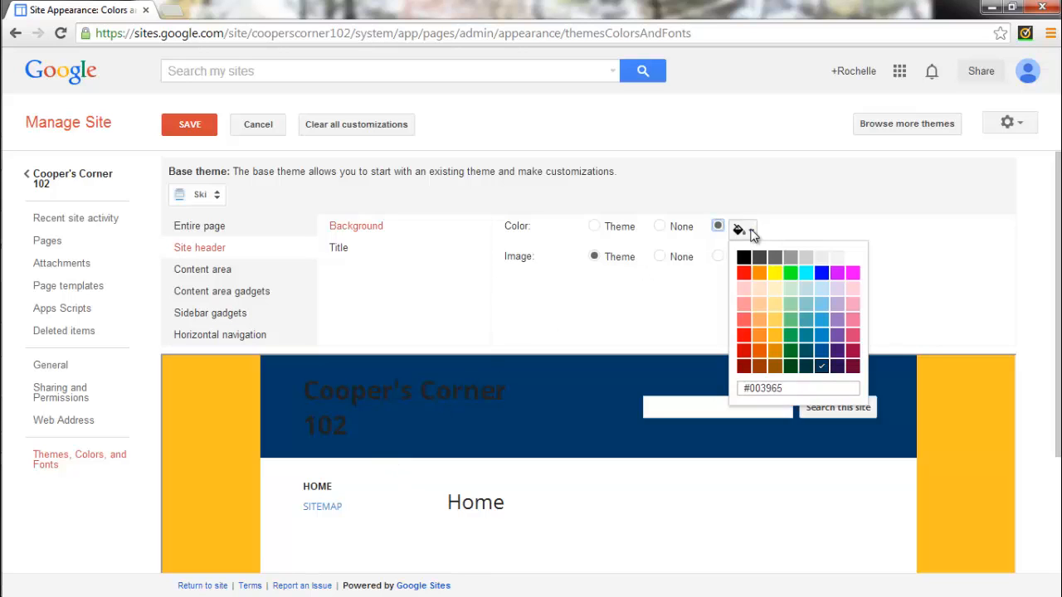
{"action": "left_click", "coordinate": [824, 357]}
Set the site header title's font to Nixie One and its color to a very light gray.
{"action": "left_click", "coordinate": [338, 251]}
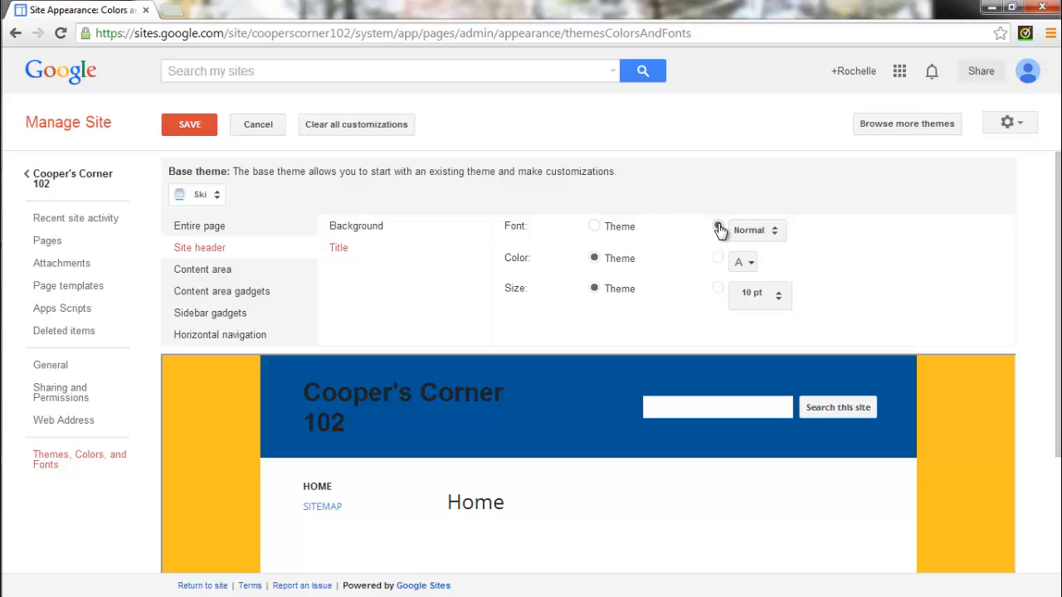
{"action": "left_click", "coordinate": [776, 239]}
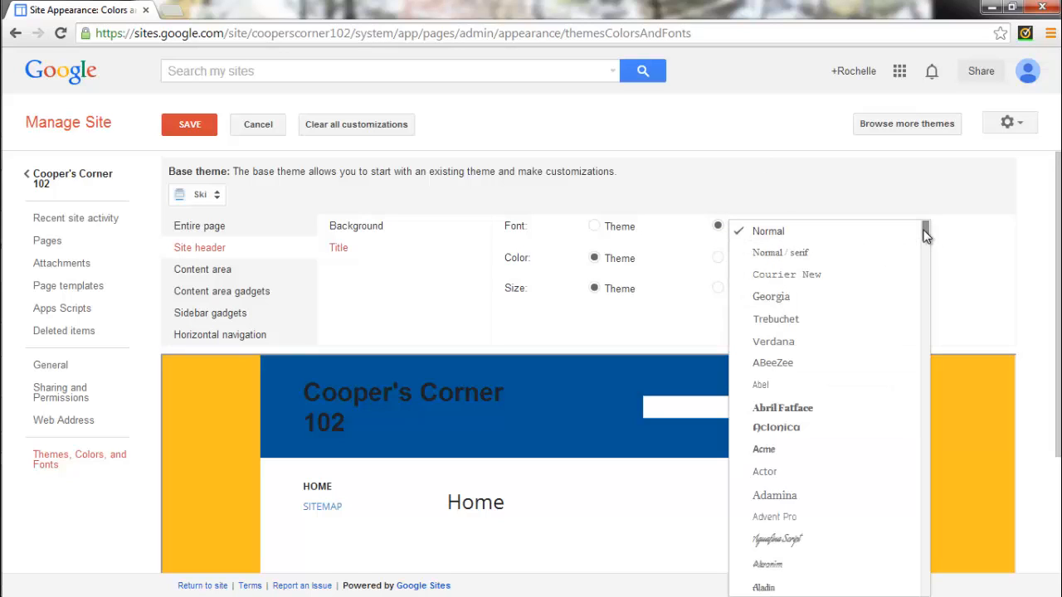
{"action": "scroll", "coordinate": [822, 304], "scroll_direction": "down", "scroll_amount": 20}
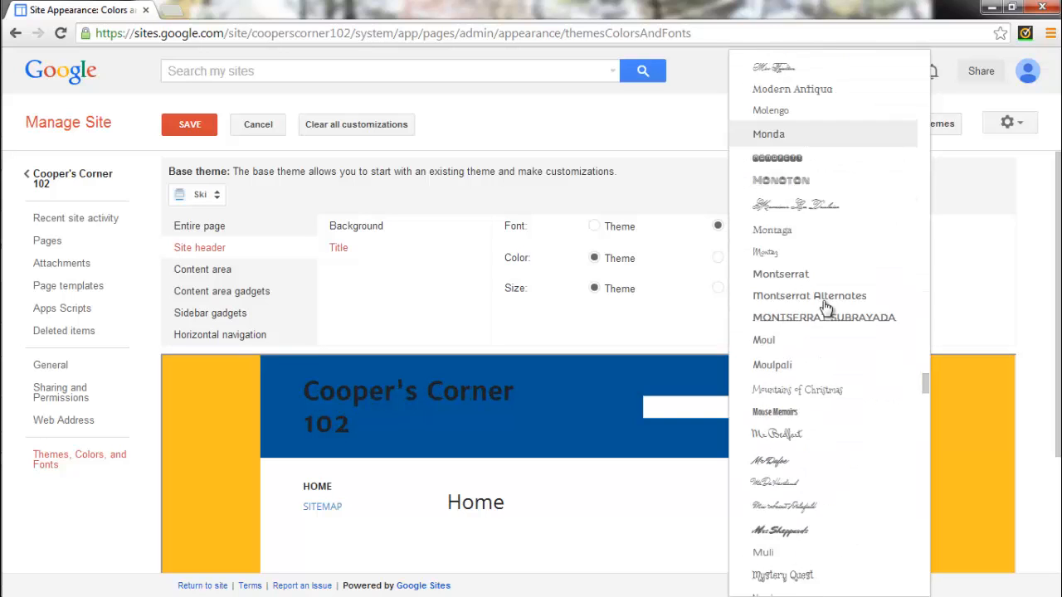
{"action": "scroll", "coordinate": [825, 309], "scroll_direction": "down", "scroll_amount": 5}
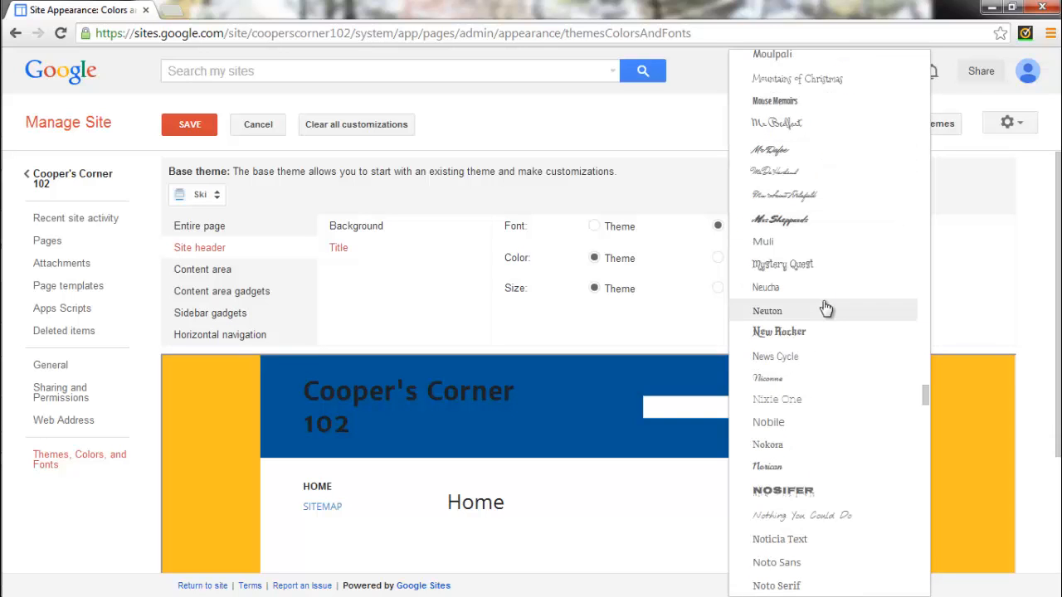
{"action": "scroll", "coordinate": [825, 309], "scroll_direction": "down", "scroll_amount": 2}
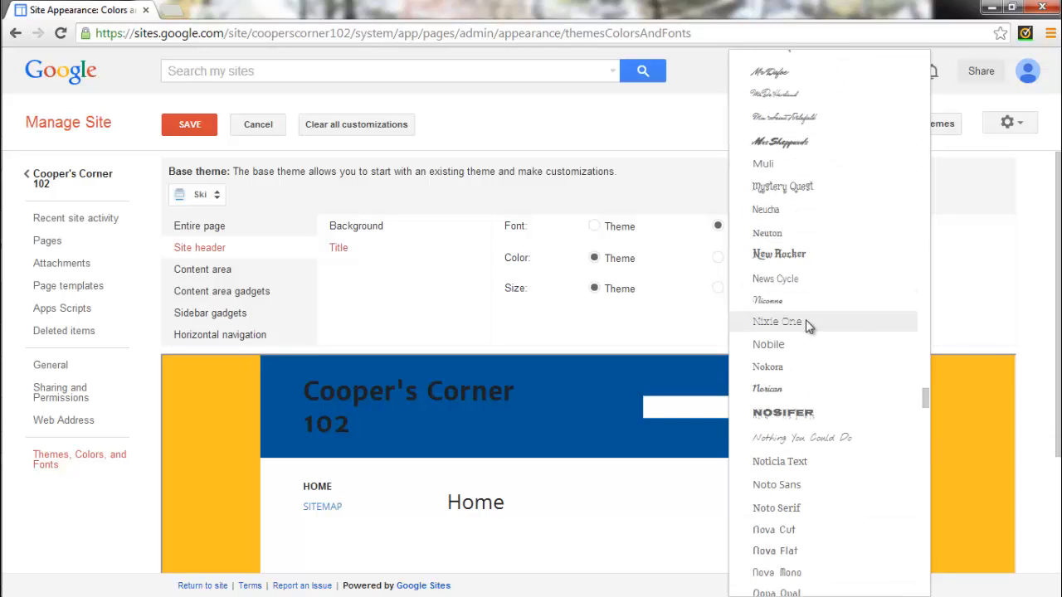
{"action": "left_click", "coordinate": [805, 321]}
{"action": "left_click", "coordinate": [718, 257]}
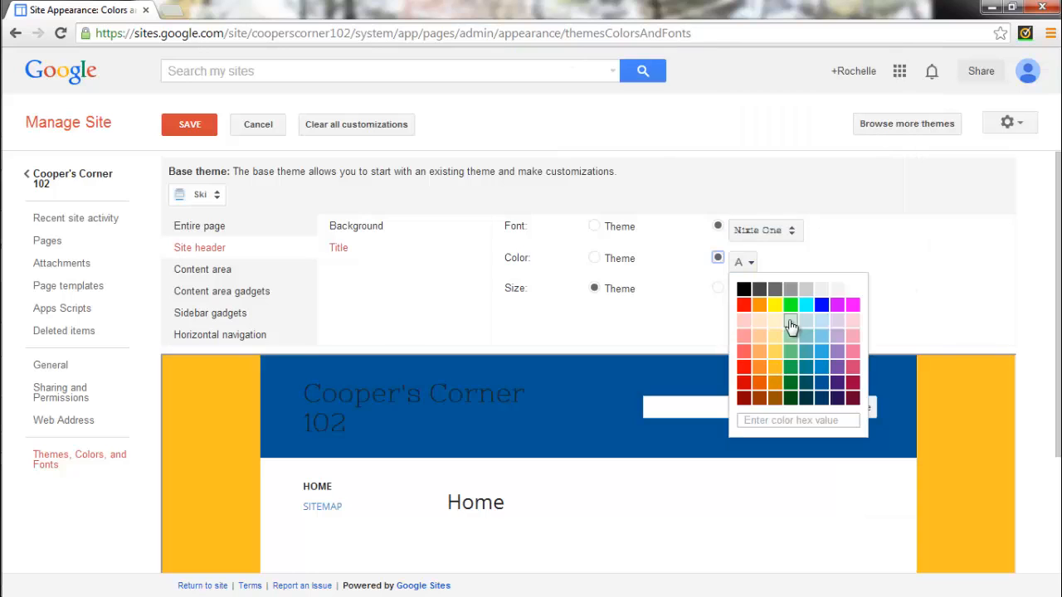
{"action": "left_click", "coordinate": [840, 289]}
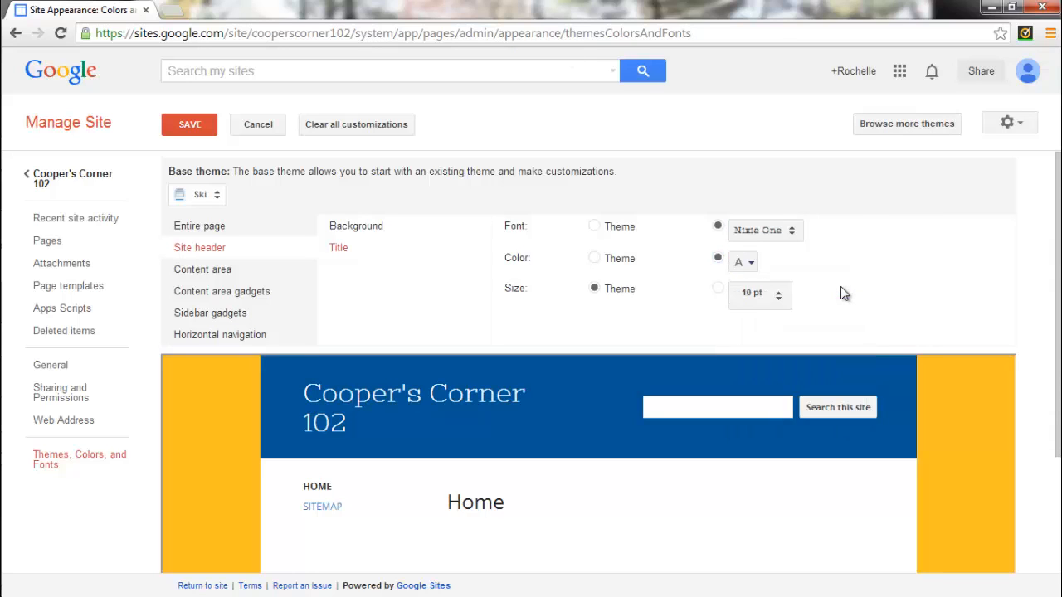
Reapply very light gray #f3f3f3 to the site header title and set its custom size to 36 pt.
{"action": "left_click", "coordinate": [752, 264]}
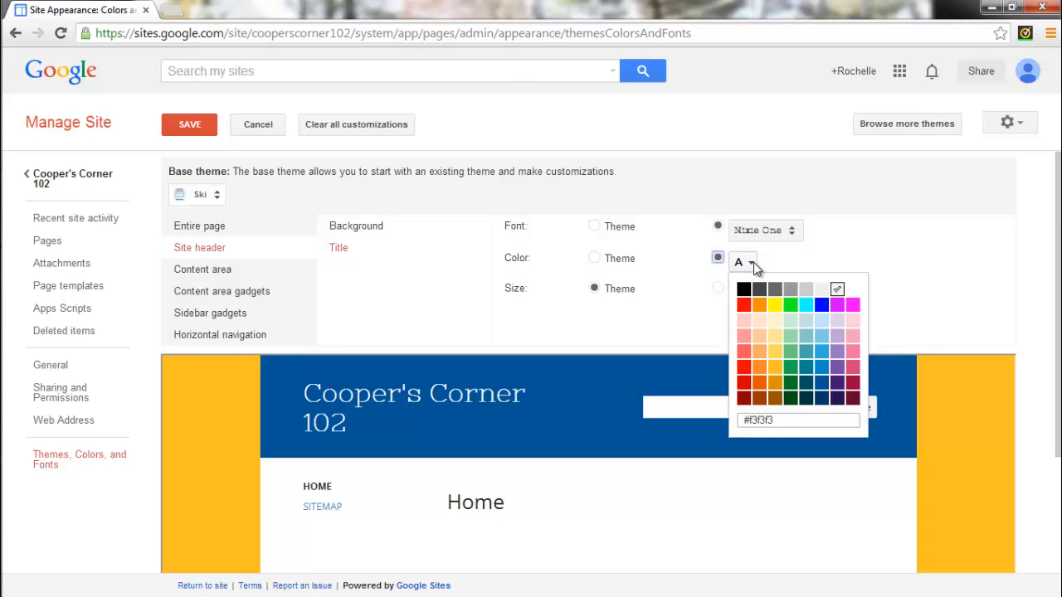
{"action": "left_click", "coordinate": [838, 290]}
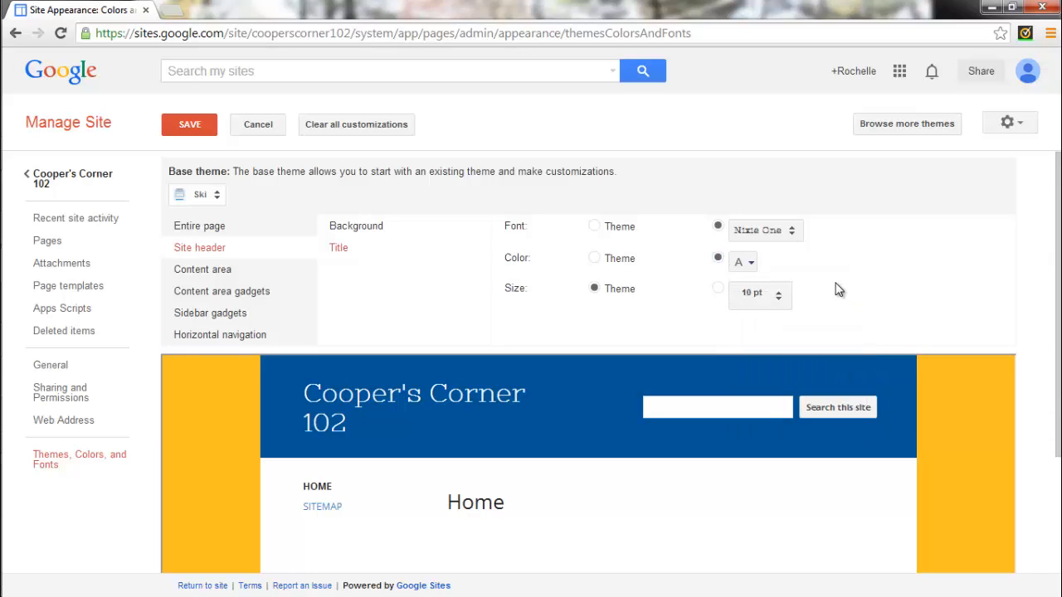
{"action": "left_click", "coordinate": [718, 289]}
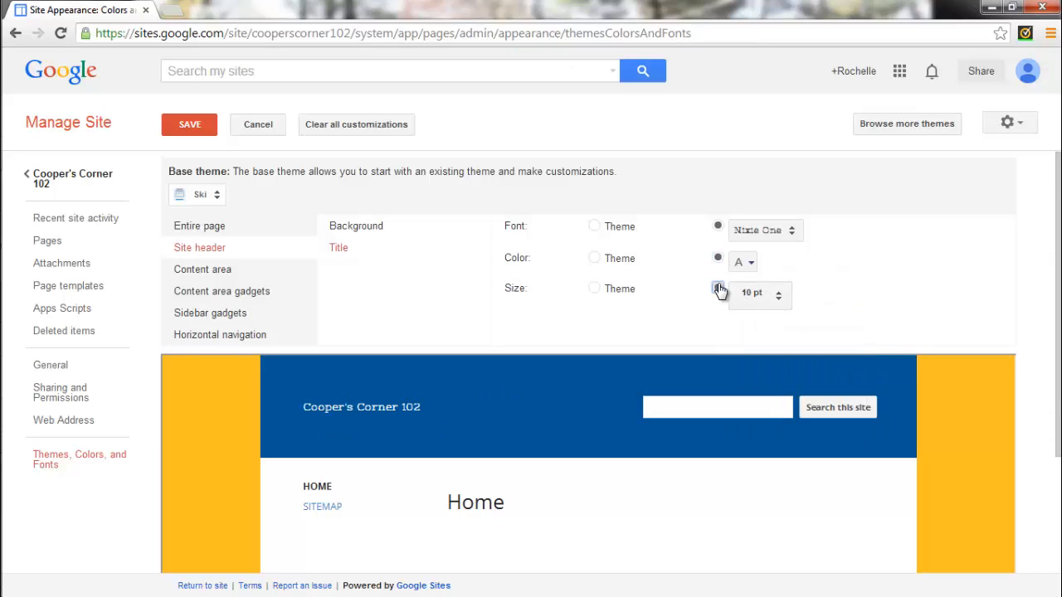
{"action": "left_click", "coordinate": [782, 299]}
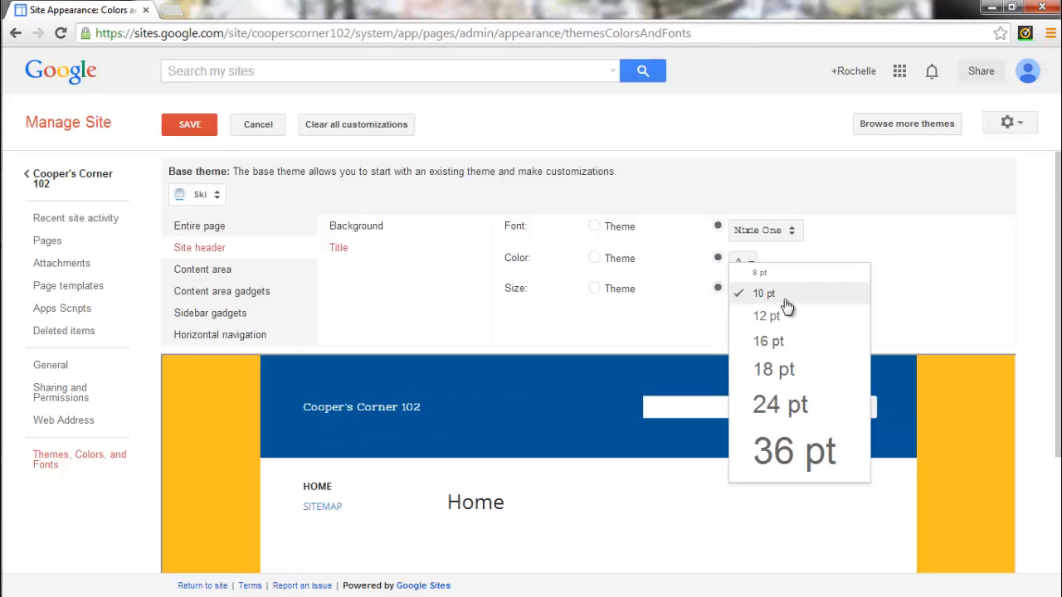
{"action": "left_click", "coordinate": [801, 454]}
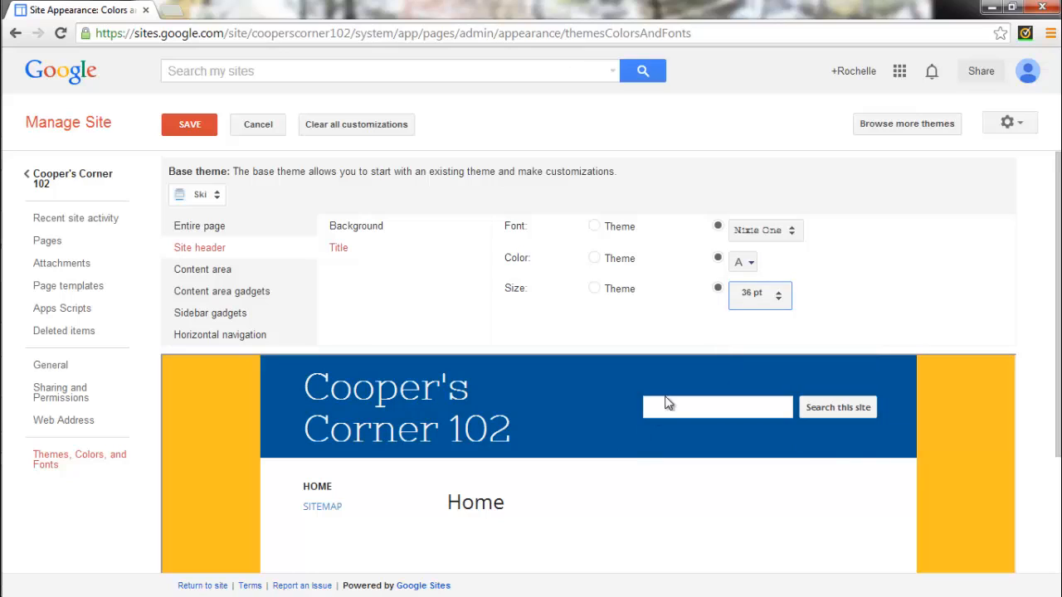
{"action": "left_click", "coordinate": [556, 428]}
Give the content area a custom background color, trying red #ff0000, light gray #f3f3f3 and cream #fff1ca before settling on the next deeper yellow.
{"action": "left_click", "coordinate": [214, 276]}
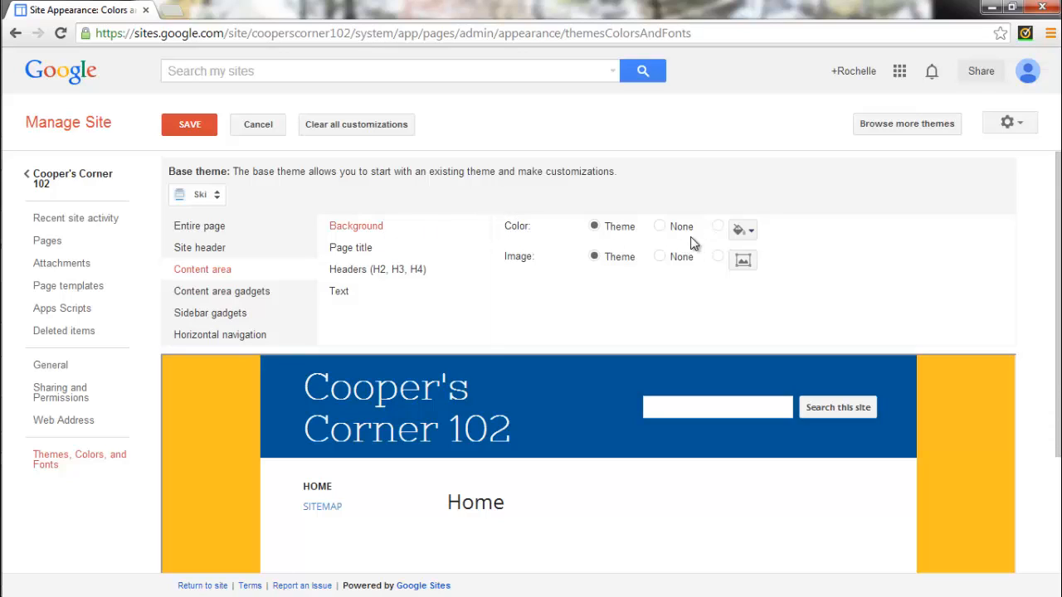
{"action": "left_click", "coordinate": [719, 227]}
{"action": "left_click", "coordinate": [752, 233]}
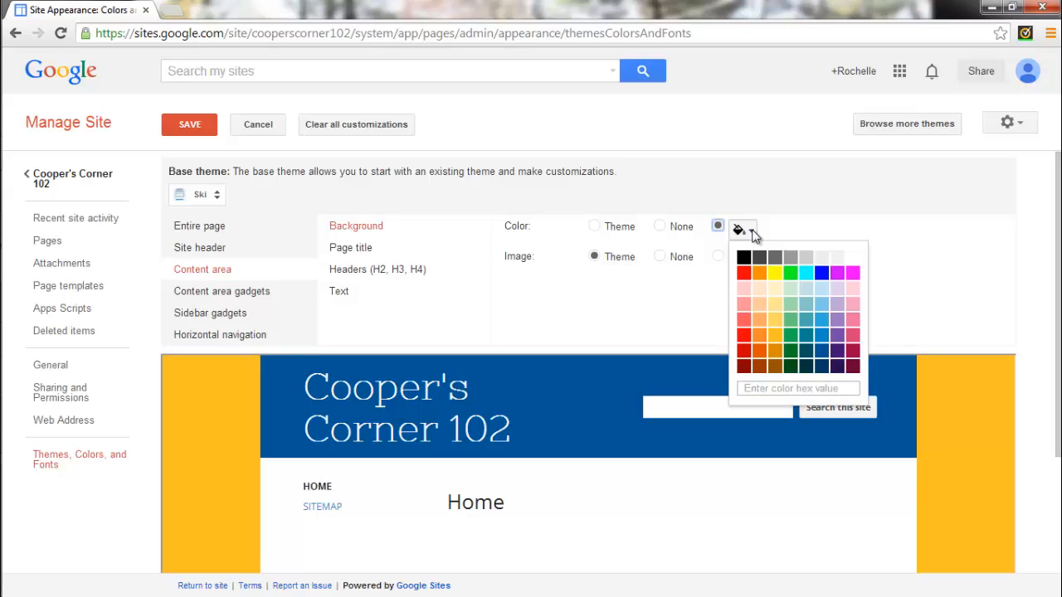
{"action": "left_click", "coordinate": [743, 274]}
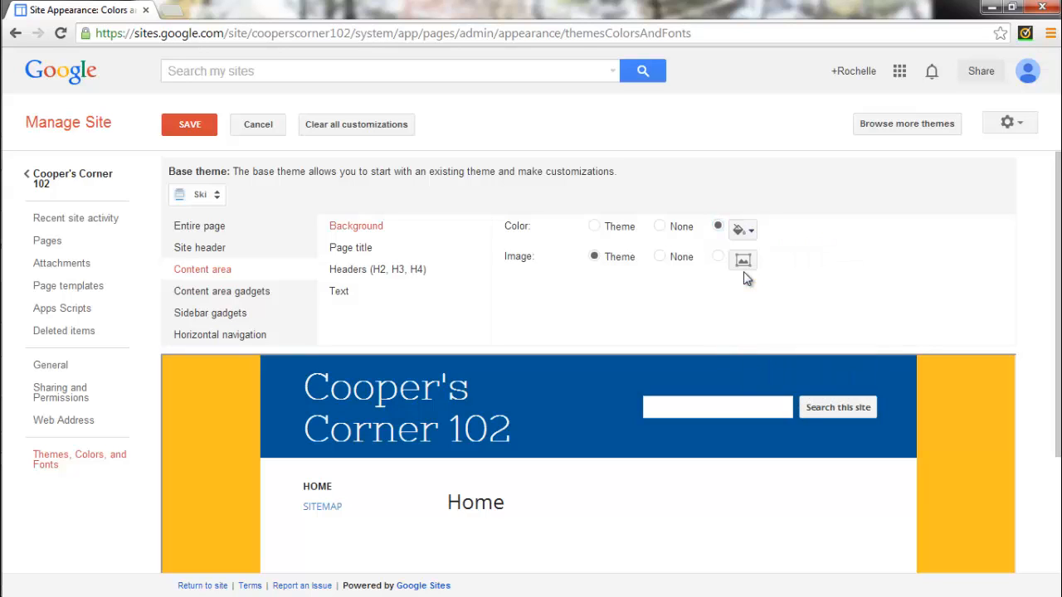
{"action": "scroll", "coordinate": [657, 512], "scroll_direction": "down", "scroll_amount": 2}
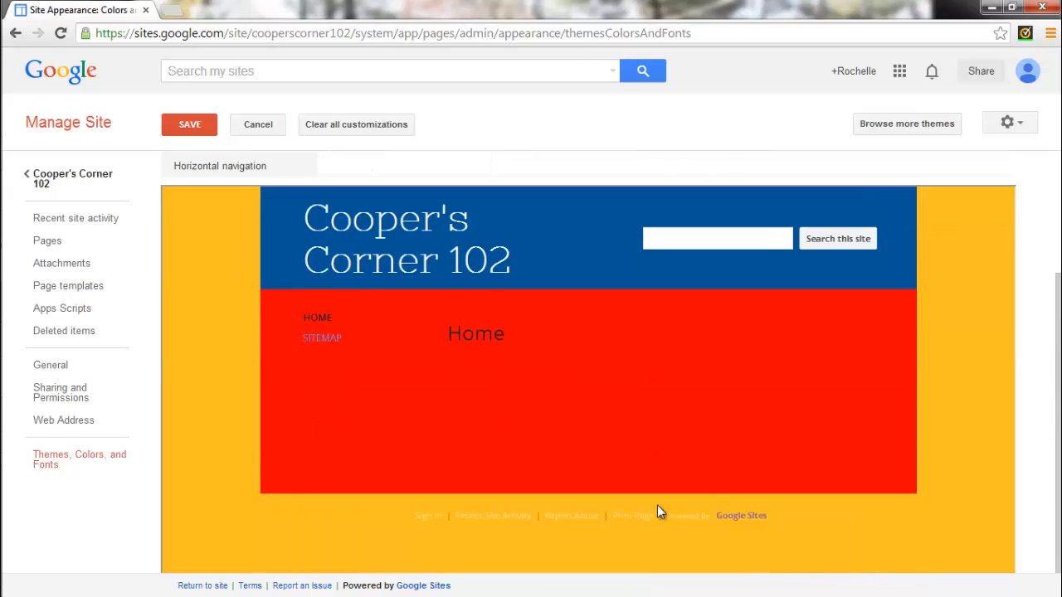
{"action": "scroll", "coordinate": [802, 448], "scroll_direction": "up", "scroll_amount": 2}
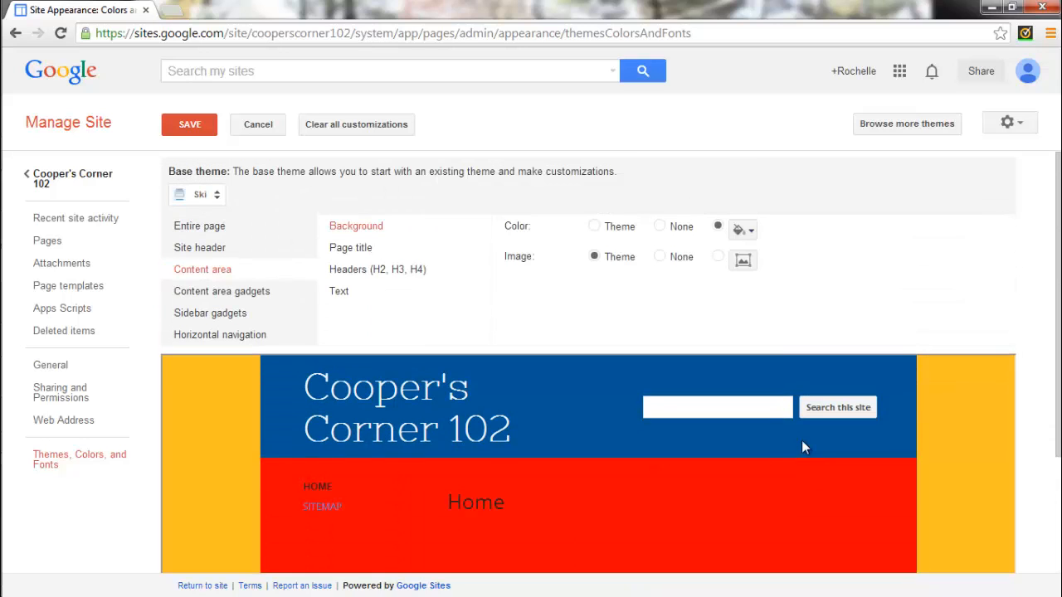
{"action": "left_click", "coordinate": [751, 235]}
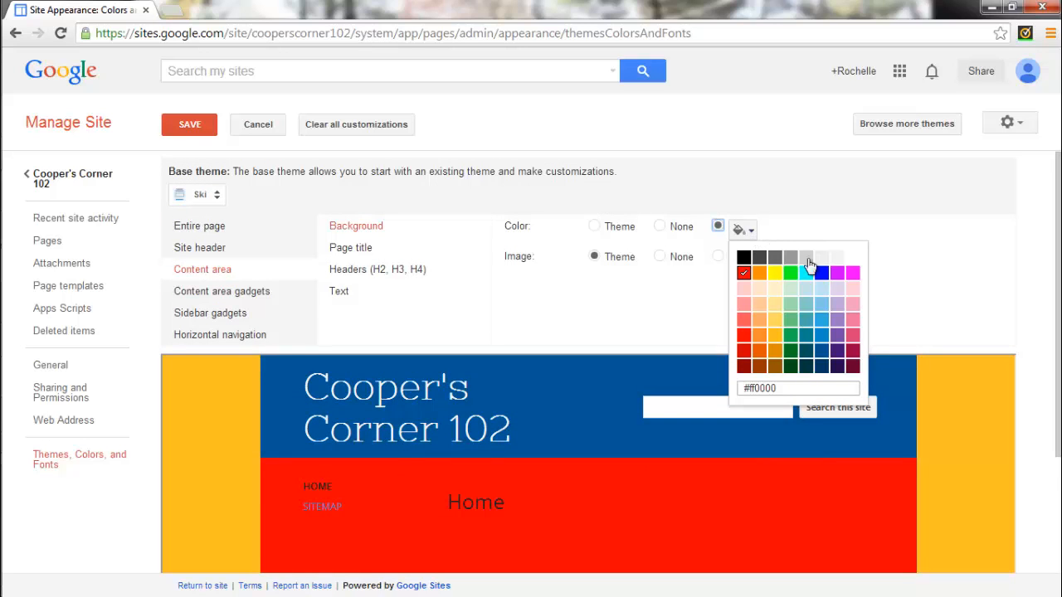
{"action": "left_click", "coordinate": [842, 262]}
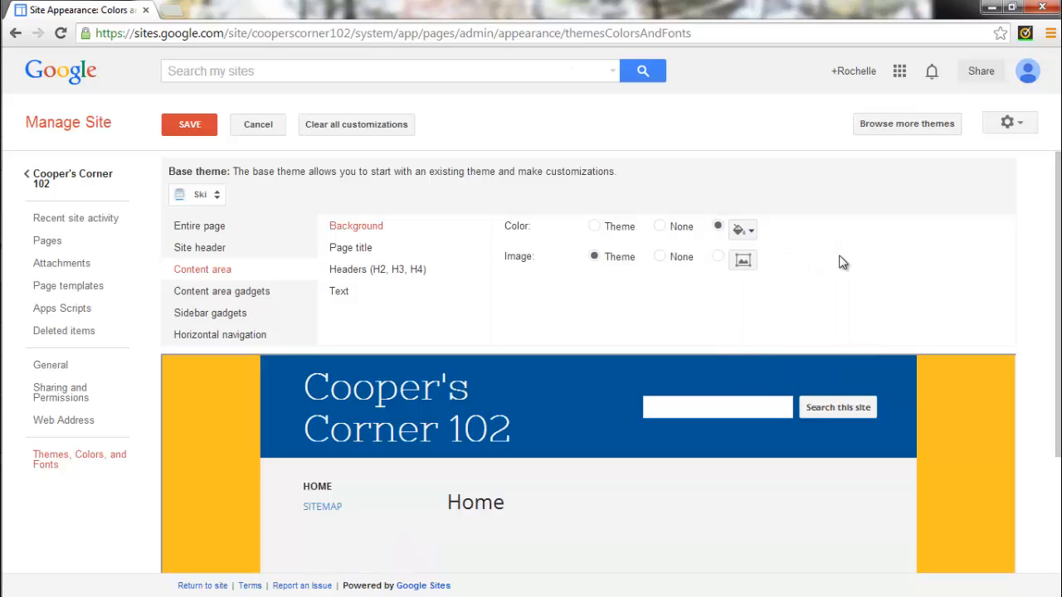
{"action": "left_click", "coordinate": [753, 236]}
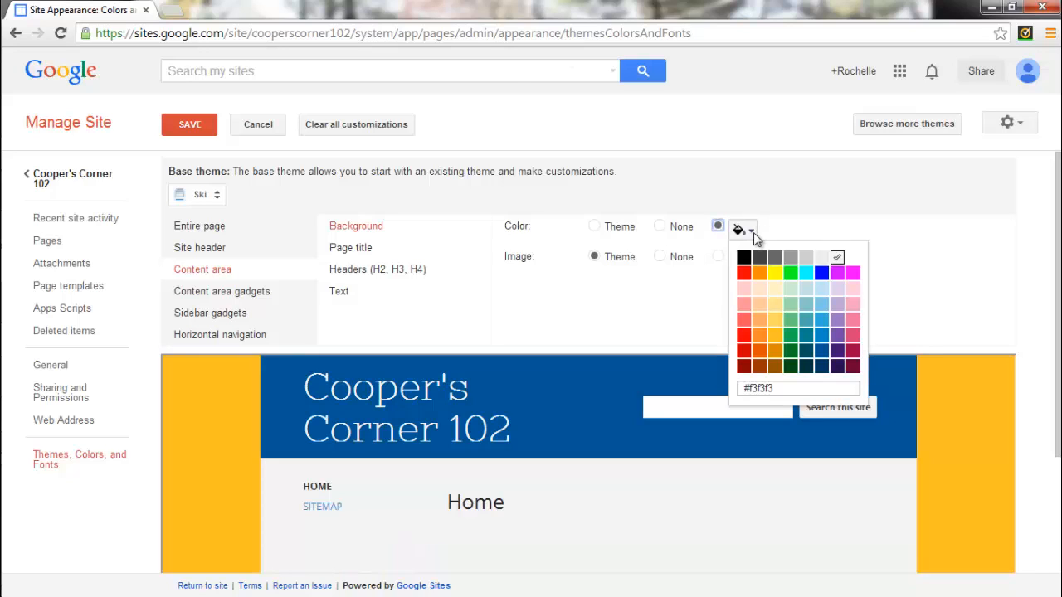
{"action": "left_click", "coordinate": [779, 288]}
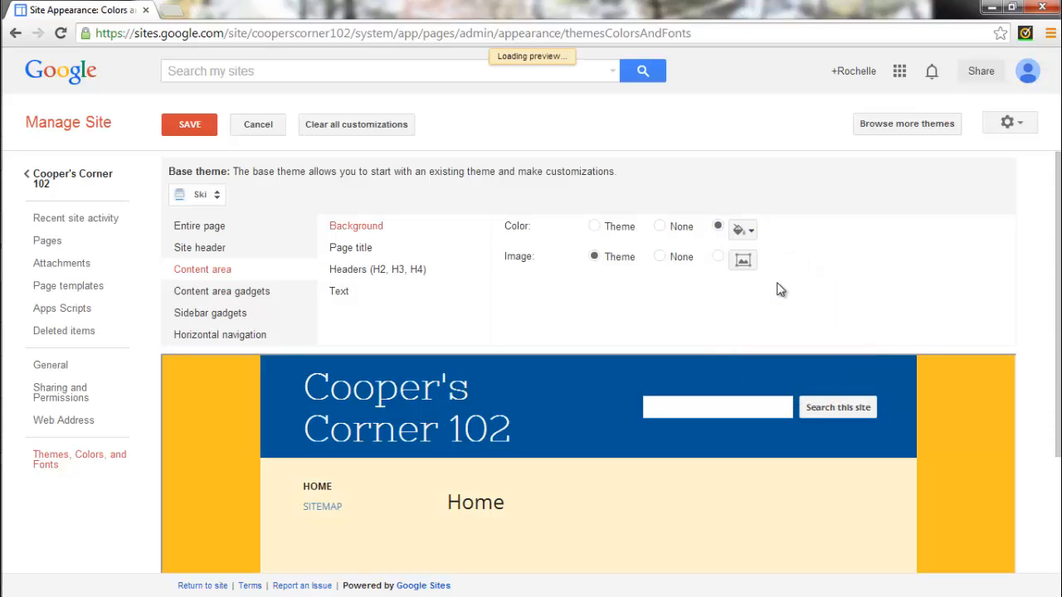
{"action": "left_click", "coordinate": [753, 237]}
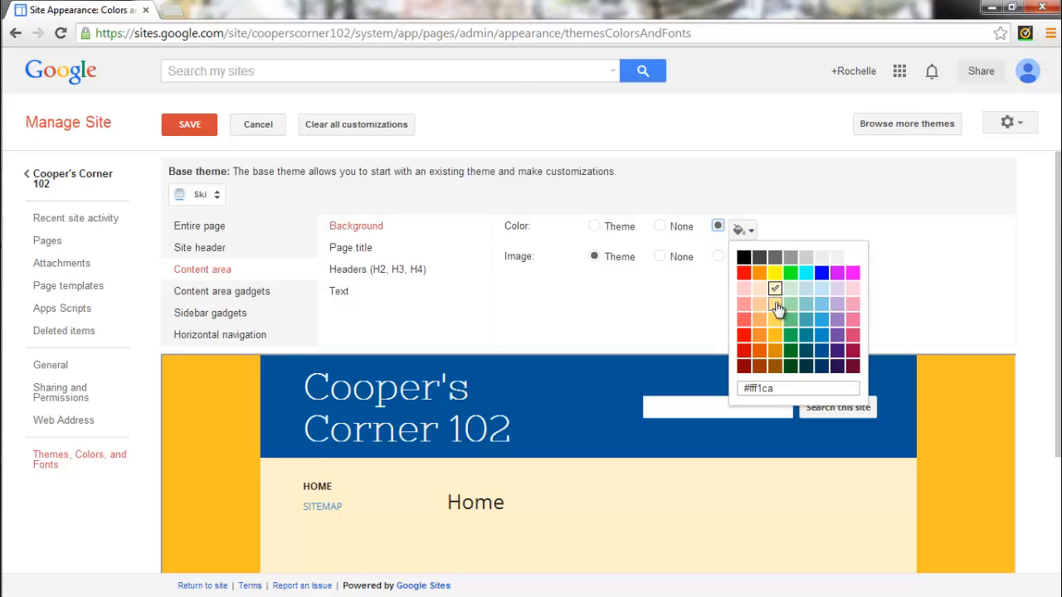
{"action": "left_click", "coordinate": [776, 305]}
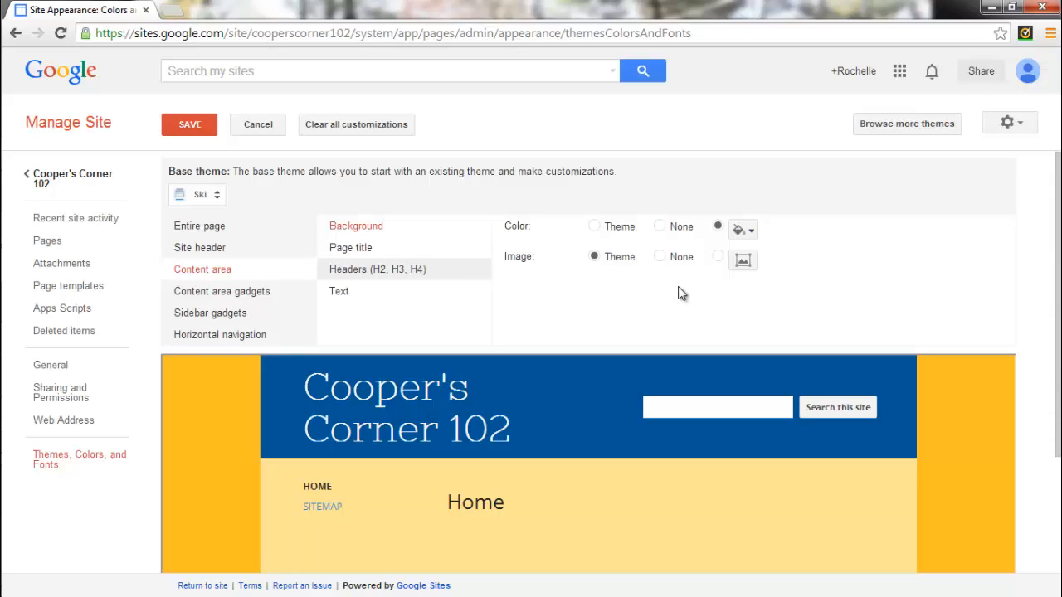
Try the superteacher picture as the content area's background image, check the preview and reset the image to None.
{"action": "left_click", "coordinate": [716, 258]}
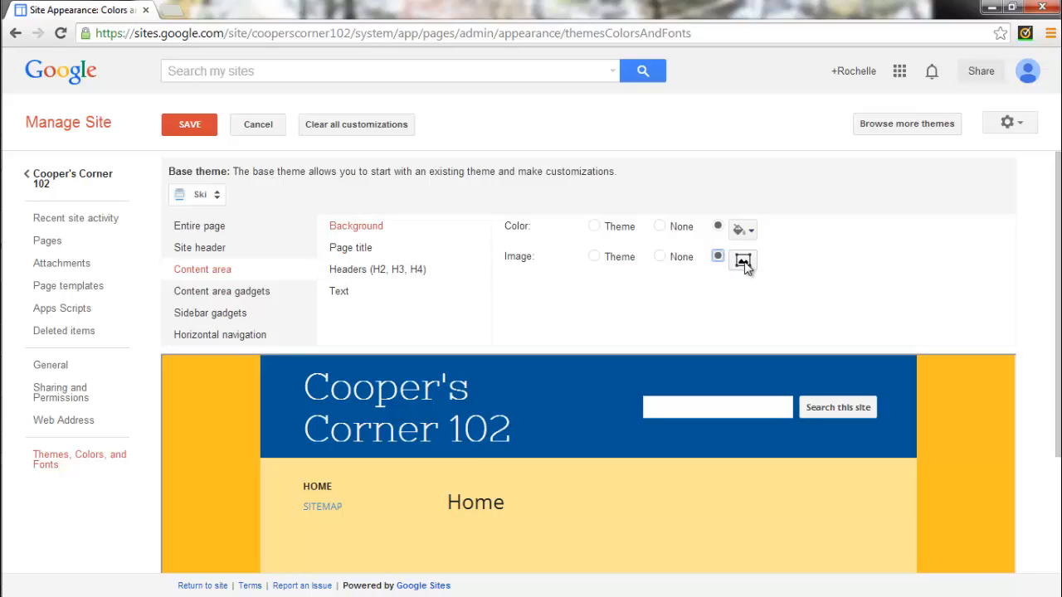
{"action": "left_click", "coordinate": [742, 262]}
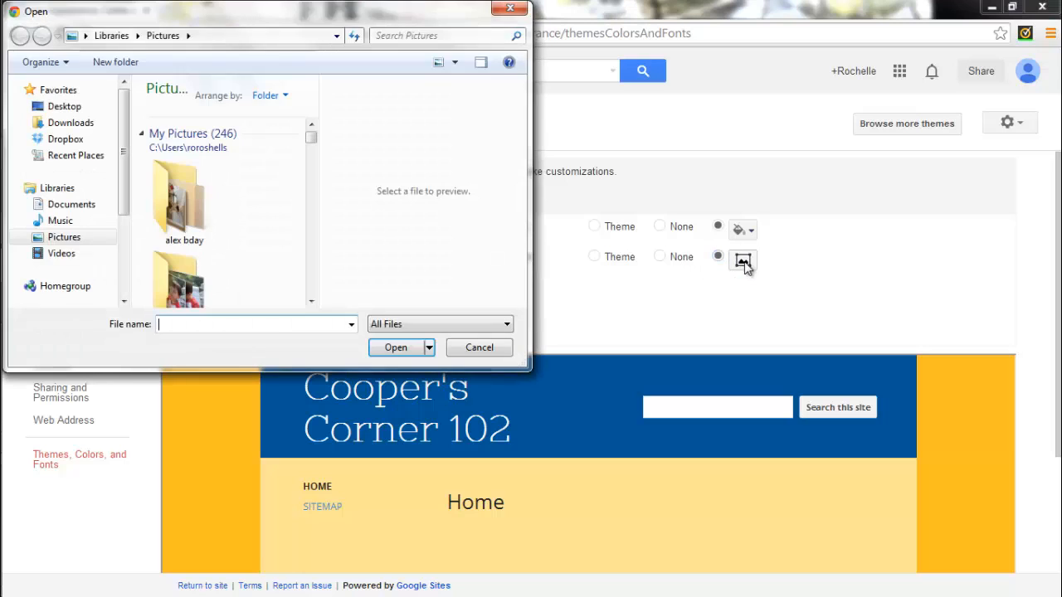
{"action": "left_click_drag", "start_coordinate": [312, 141], "coordinate": [311, 199]}
{"action": "left_click", "coordinate": [177, 284]}
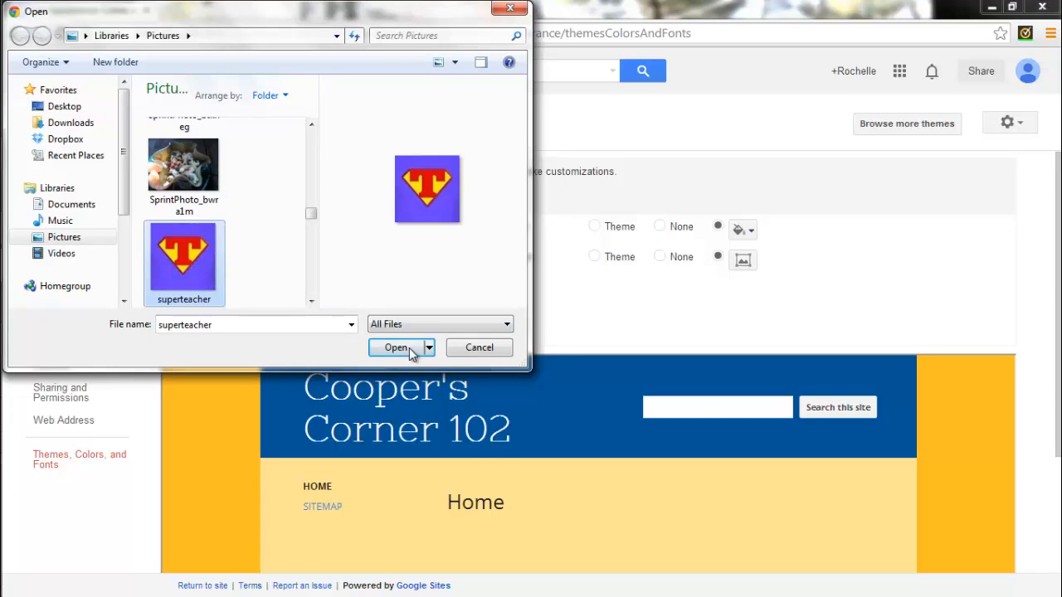
{"action": "left_click", "coordinate": [395, 348]}
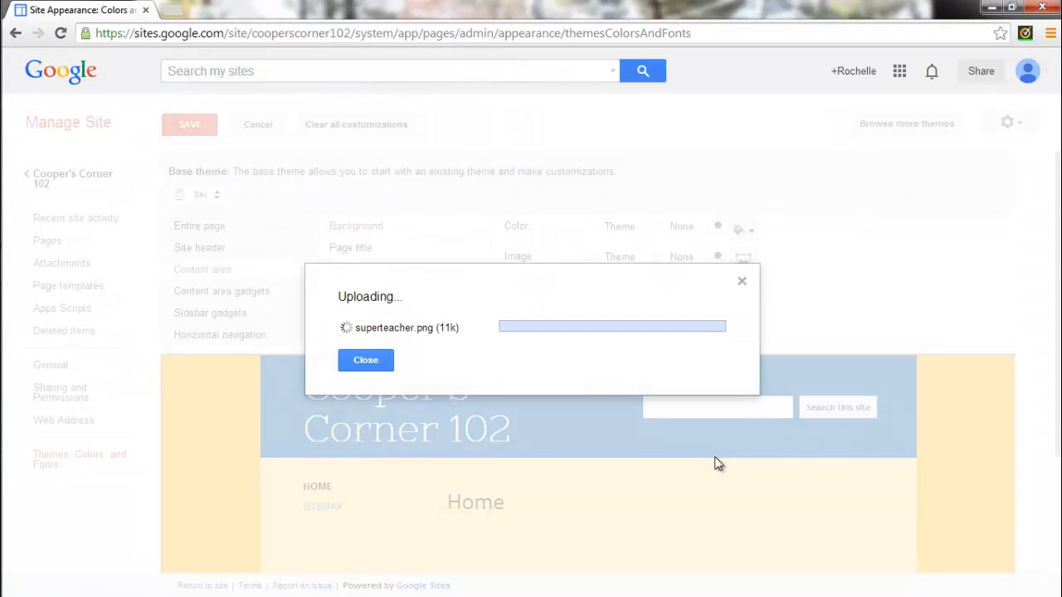
{"action": "scroll", "coordinate": [718, 460], "scroll_direction": "down", "scroll_amount": 2}
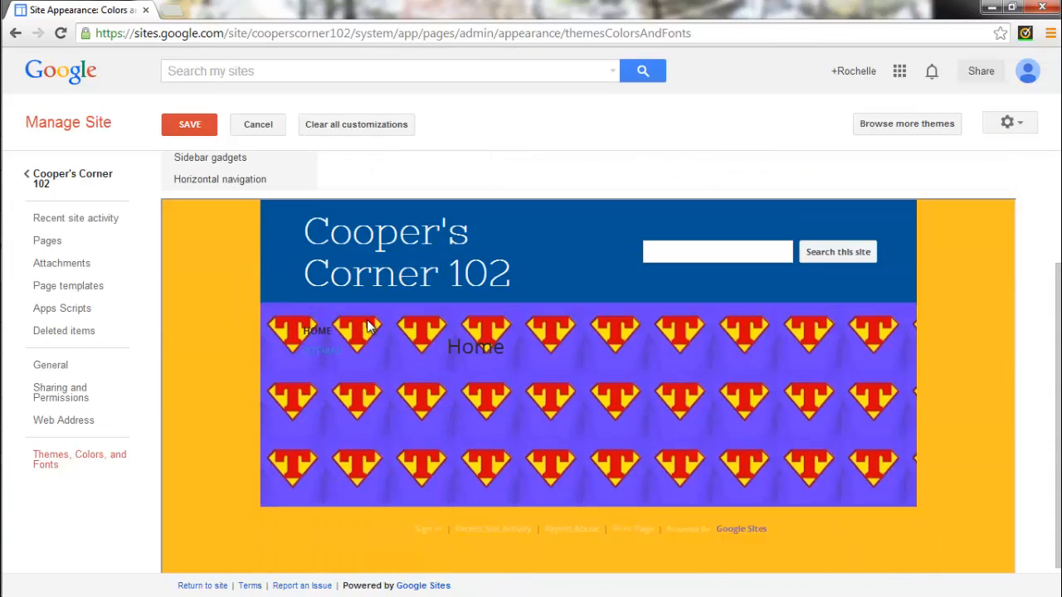
{"action": "scroll", "coordinate": [603, 347], "scroll_direction": "up", "scroll_amount": 2}
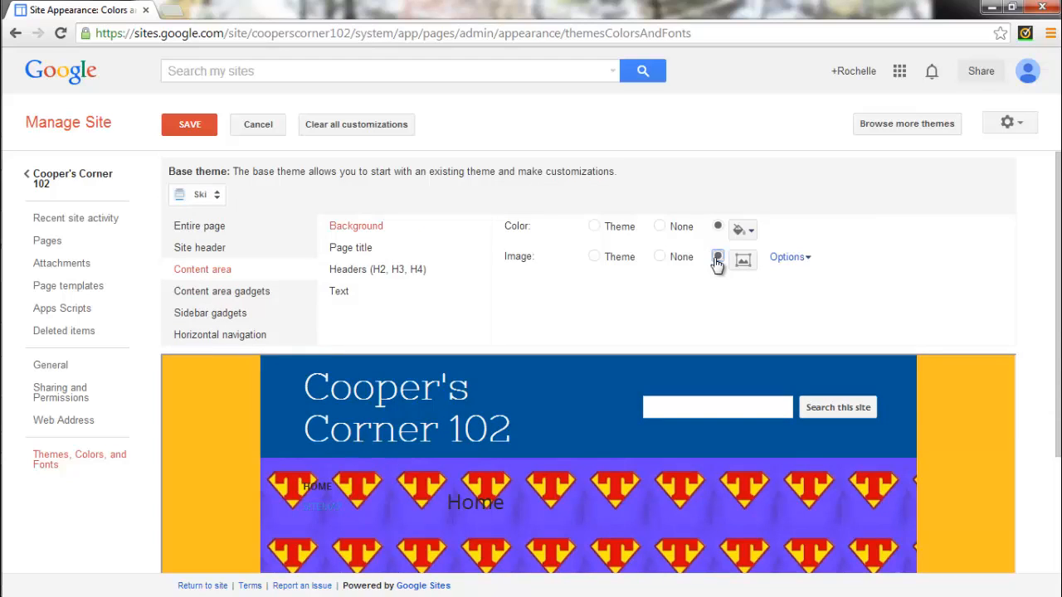
{"action": "left_click", "coordinate": [660, 258]}
Enable custom font, color and size for the content area's page title and set its font to Normal / serif.
{"action": "left_click", "coordinate": [351, 249]}
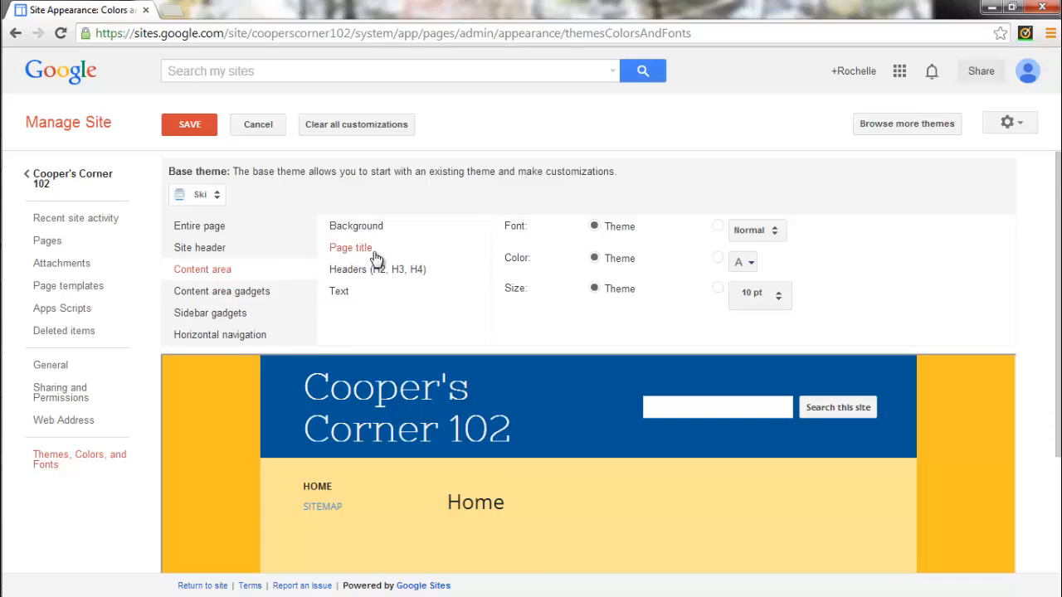
{"action": "left_click", "coordinate": [718, 229]}
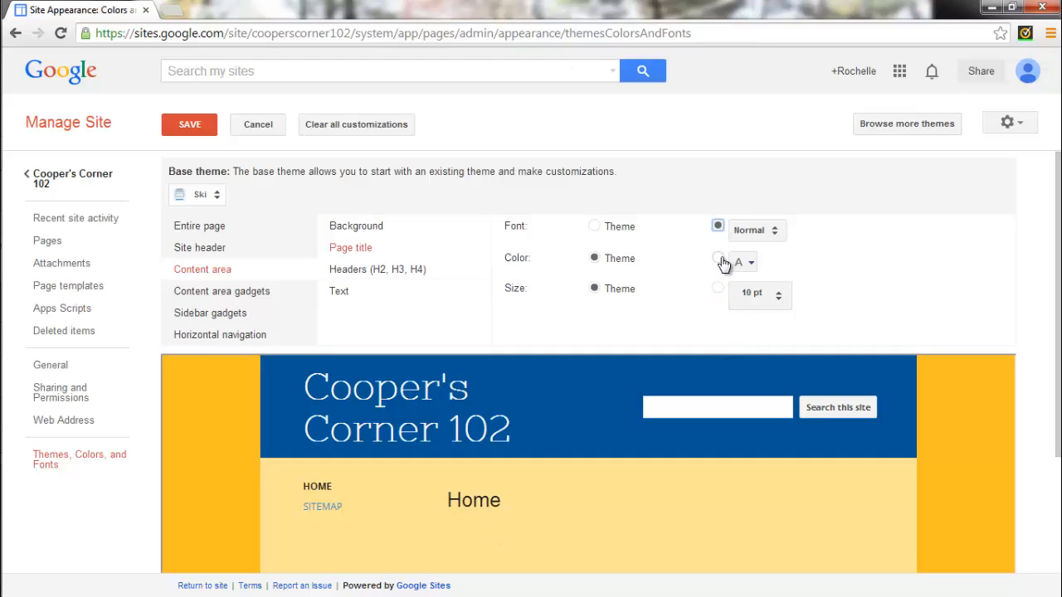
{"action": "left_click", "coordinate": [719, 258]}
{"action": "left_click", "coordinate": [719, 288]}
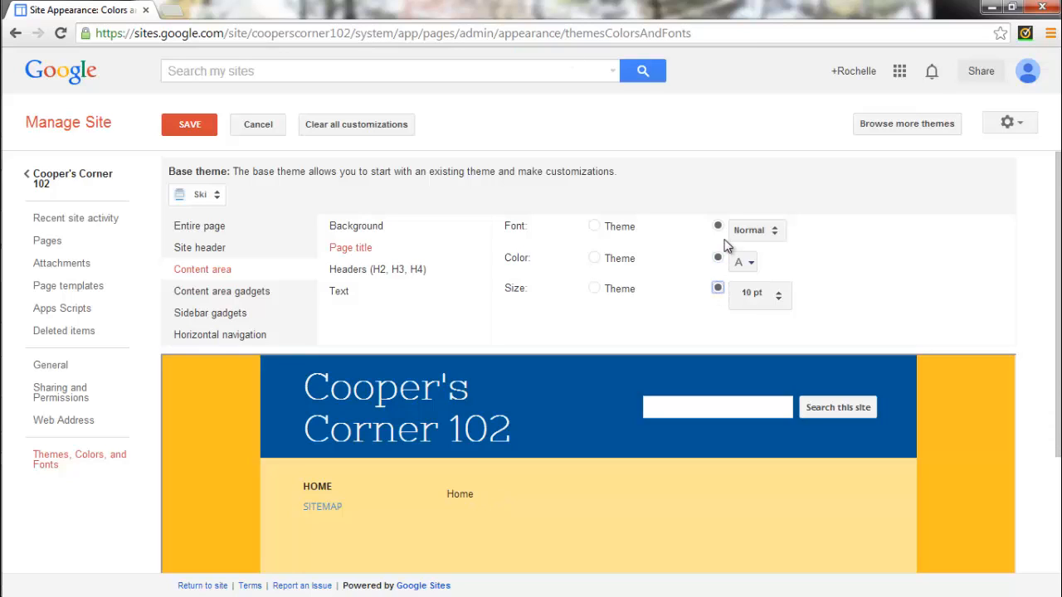
{"action": "left_click", "coordinate": [777, 236]}
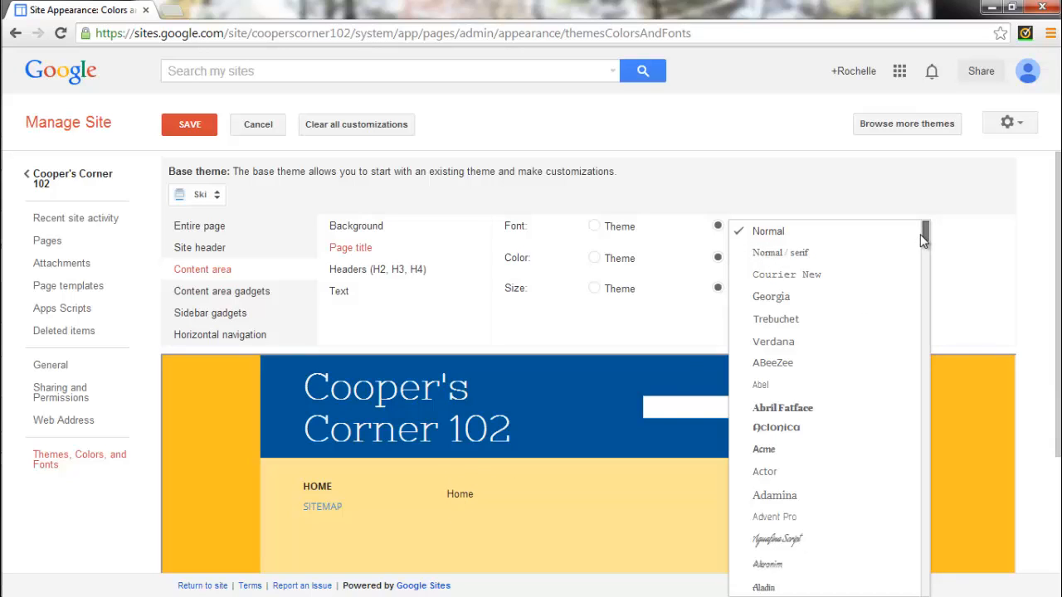
{"action": "mouse_move", "coordinate": [921, 234]}
{"action": "left_mouse_down"}
{"action": "mouse_move", "coordinate": [923, 306]}
{"action": "mouse_move", "coordinate": [922, 234]}
{"action": "left_mouse_up"}
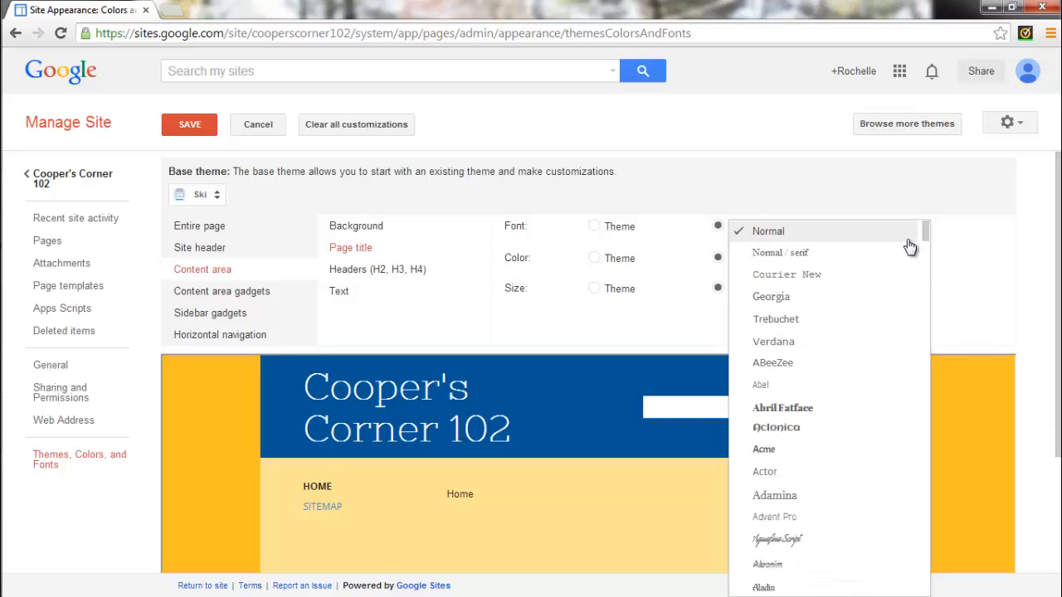
{"action": "left_click", "coordinate": [798, 259]}
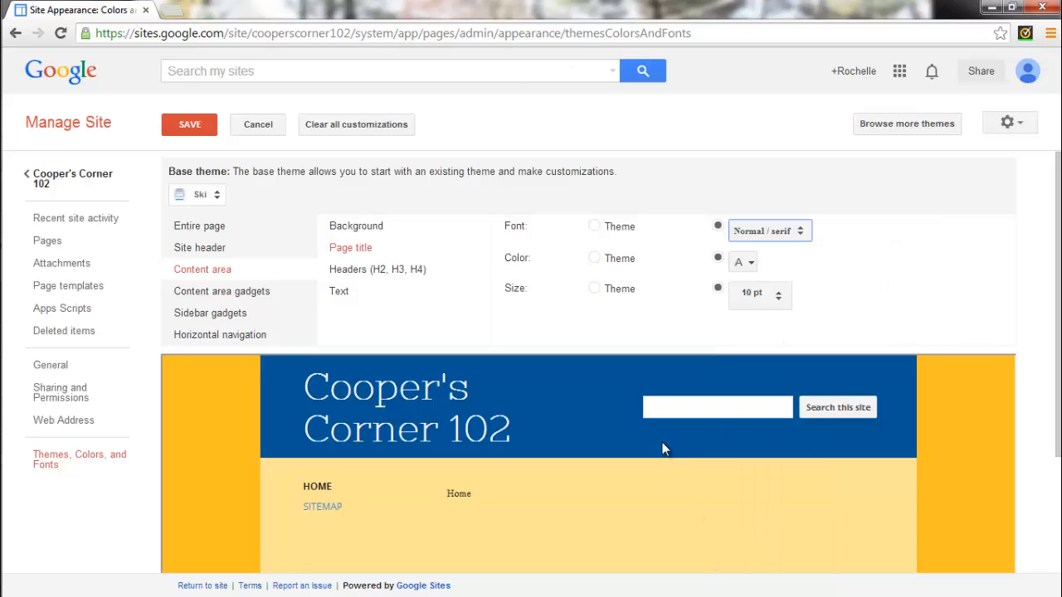
{"action": "left_click", "coordinate": [802, 238]}
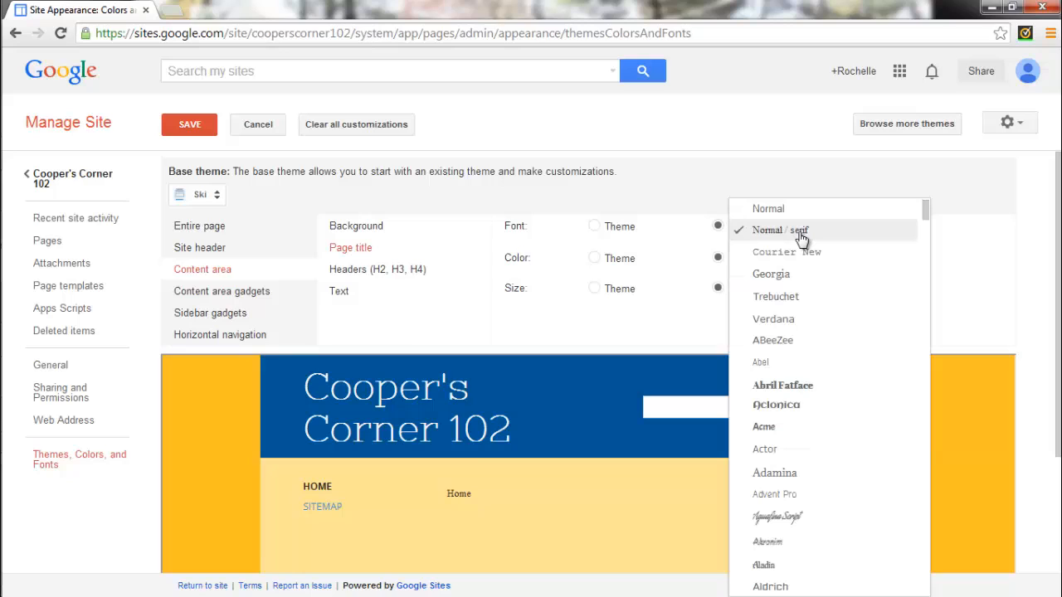
{"action": "left_click", "coordinate": [788, 231]}
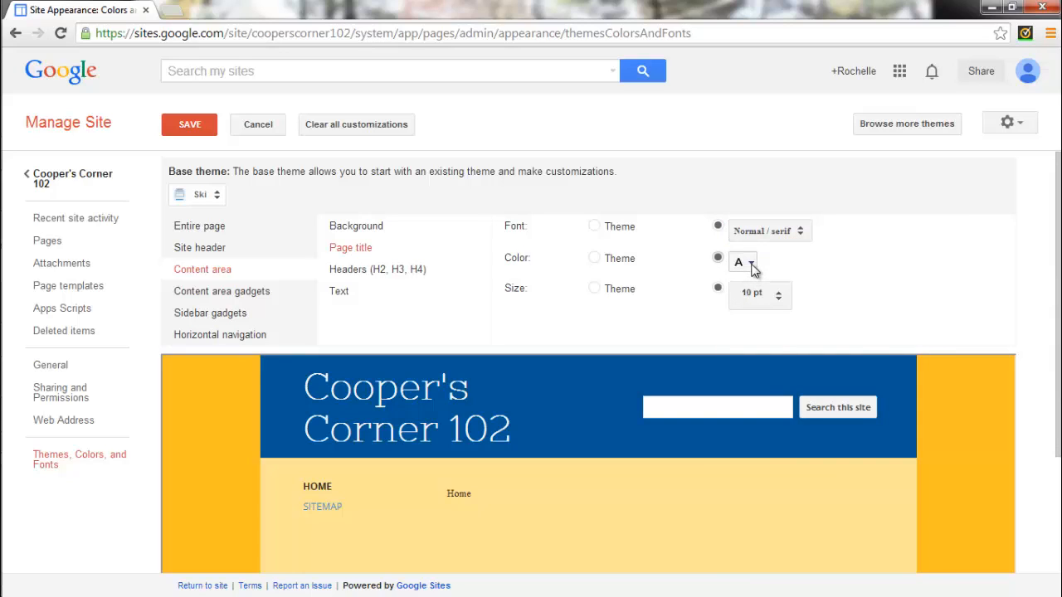
Color the content area's page title the darkest blue and set its size to 18 pt after trying 24 pt.
{"action": "left_click", "coordinate": [751, 265]}
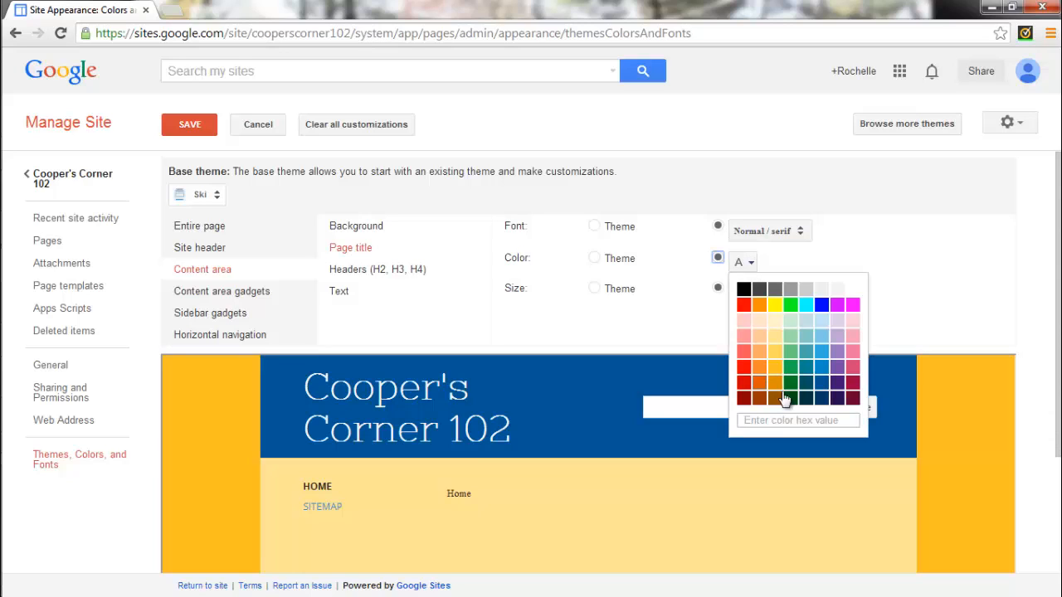
{"action": "left_click", "coordinate": [822, 401]}
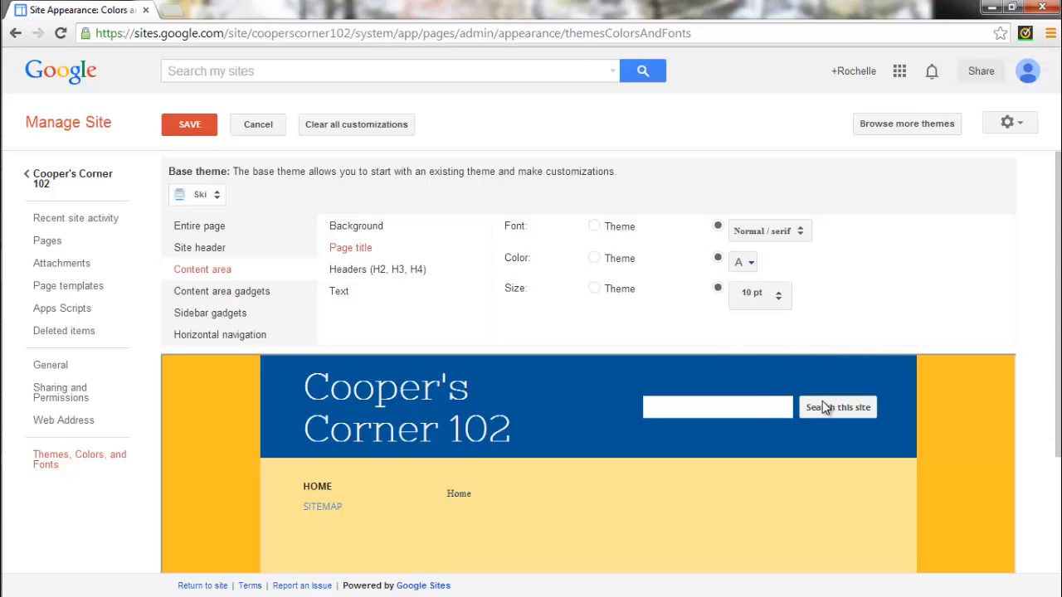
{"action": "left_click", "coordinate": [784, 299]}
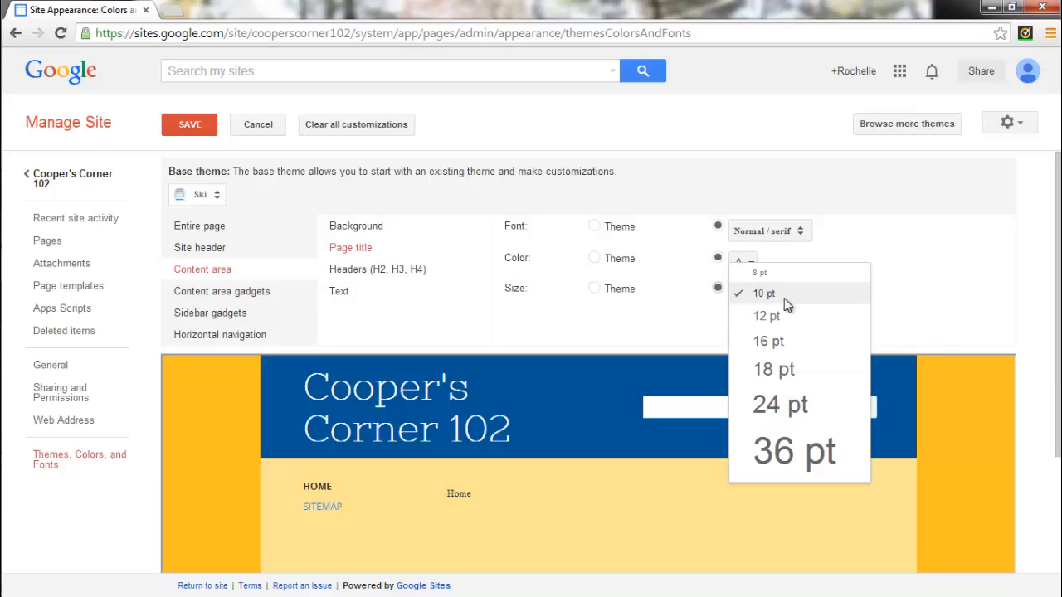
{"action": "left_click", "coordinate": [785, 404]}
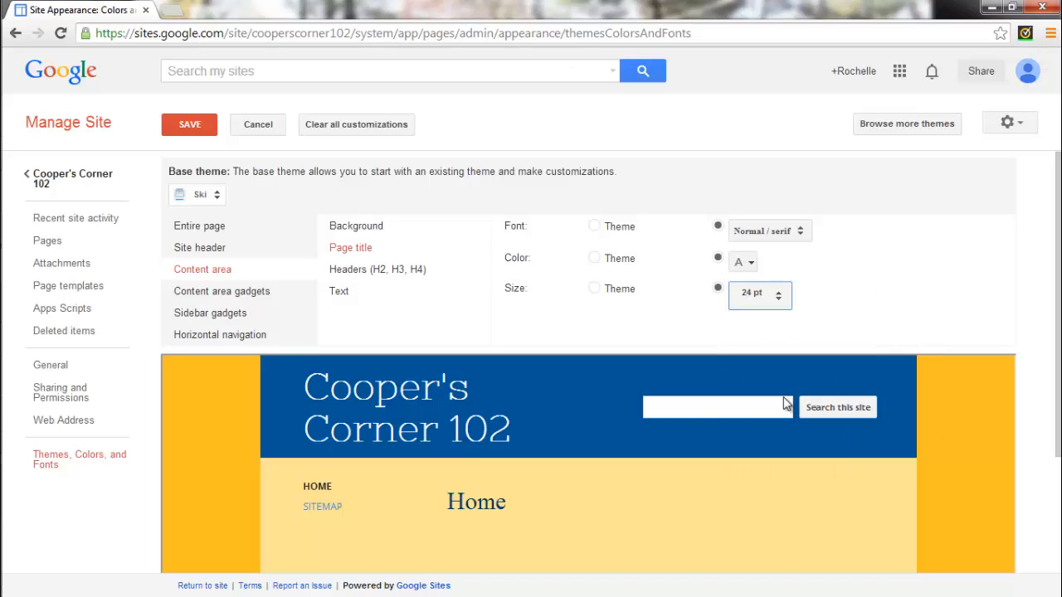
{"action": "left_click", "coordinate": [779, 297]}
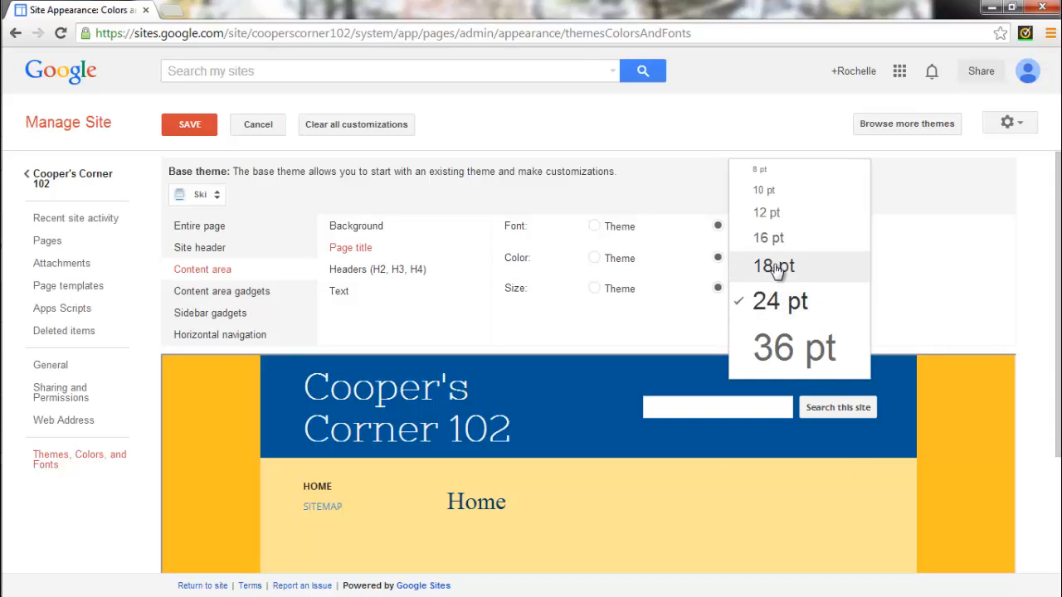
{"action": "left_click", "coordinate": [777, 267]}
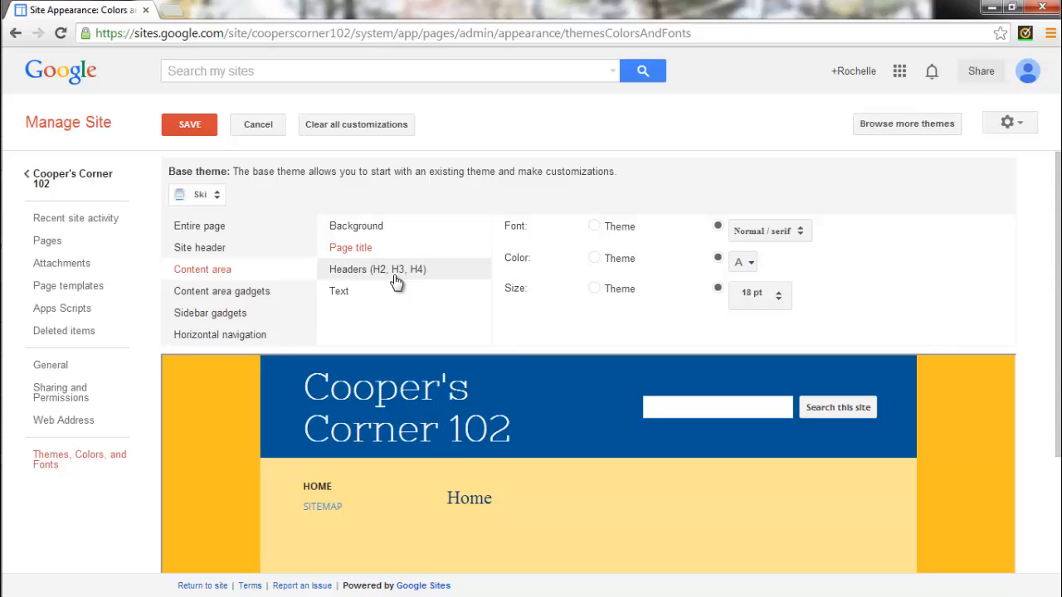
Enable custom font, color and size for the content area's text, using the Normal font.
{"action": "left_click", "coordinate": [342, 295]}
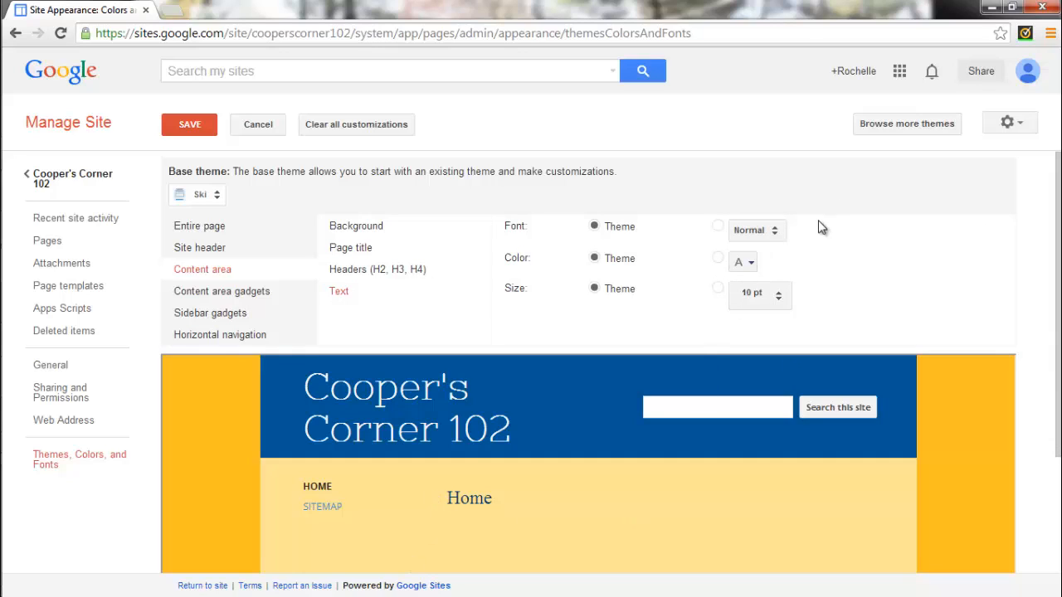
{"action": "left_click", "coordinate": [780, 244]}
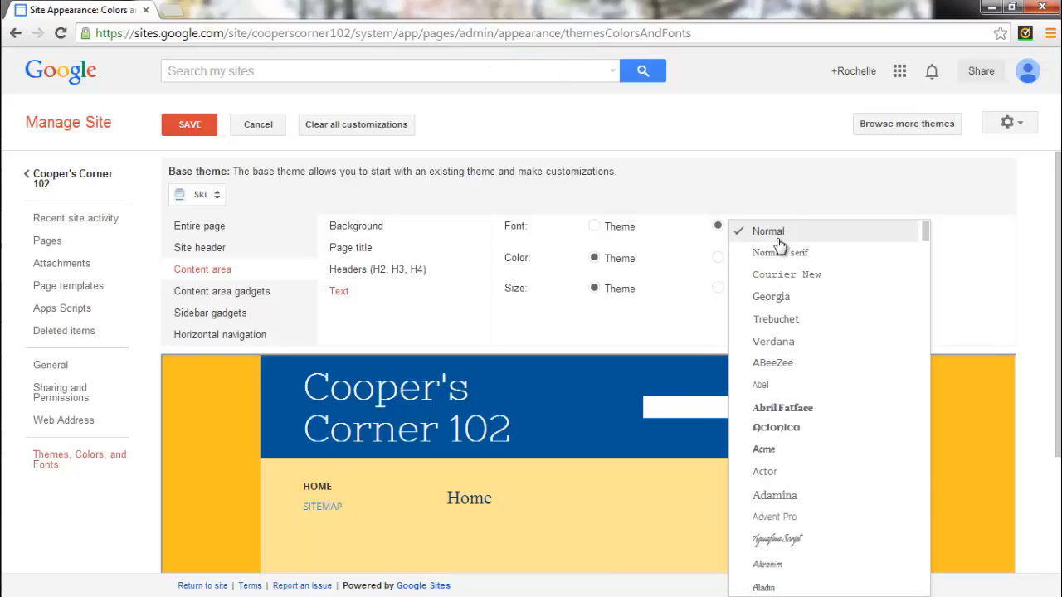
{"action": "left_click", "coordinate": [812, 223]}
{"action": "left_click", "coordinate": [718, 259]}
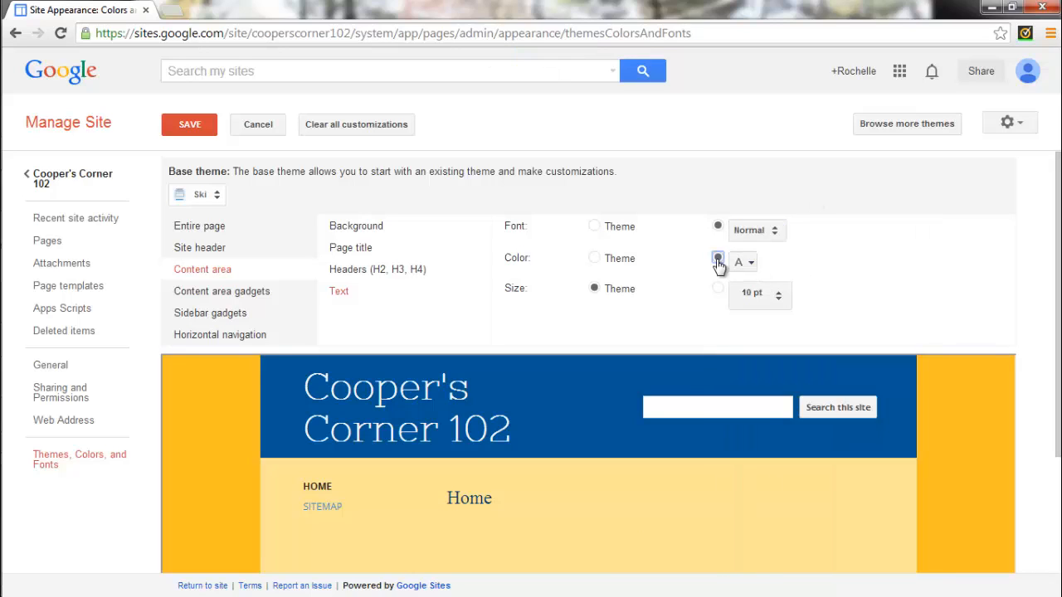
{"action": "left_click", "coordinate": [718, 291]}
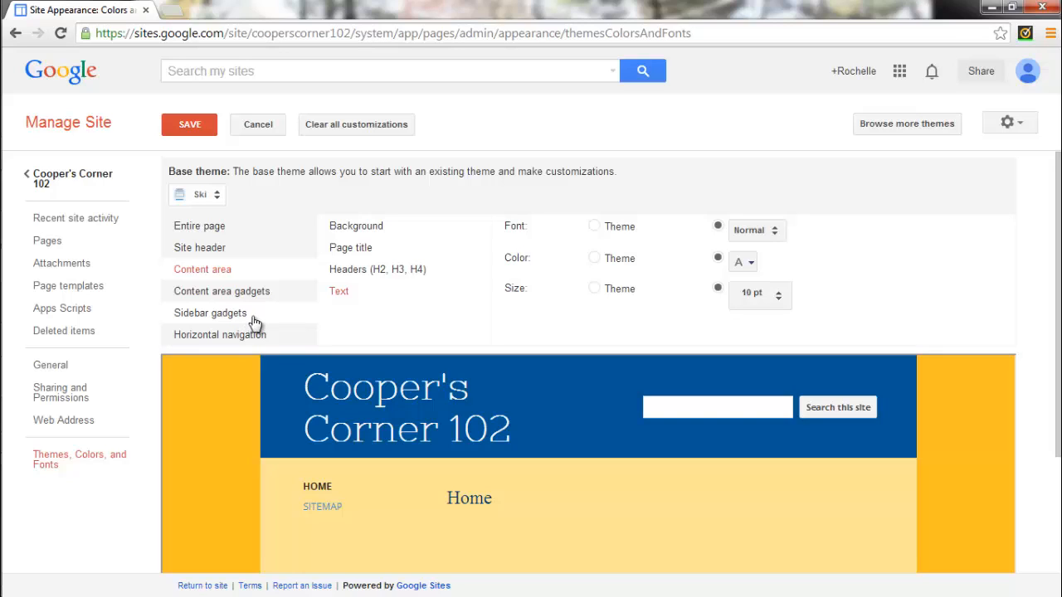
Display the horizontal navigation's background settings and save the site's theme customizations.
{"action": "left_click", "coordinate": [232, 336]}
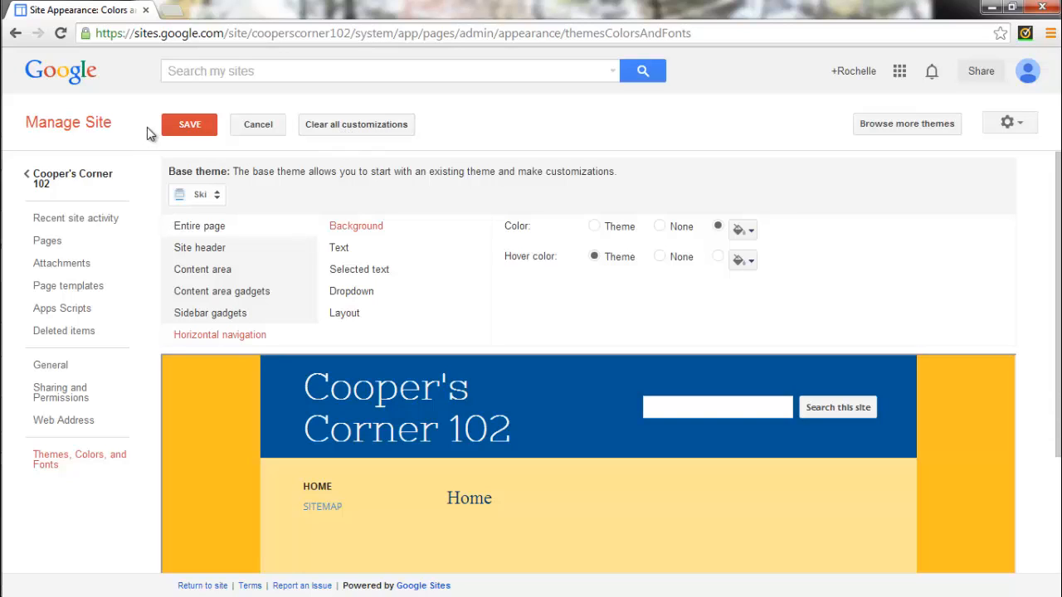
{"action": "left_click", "coordinate": [190, 126]}
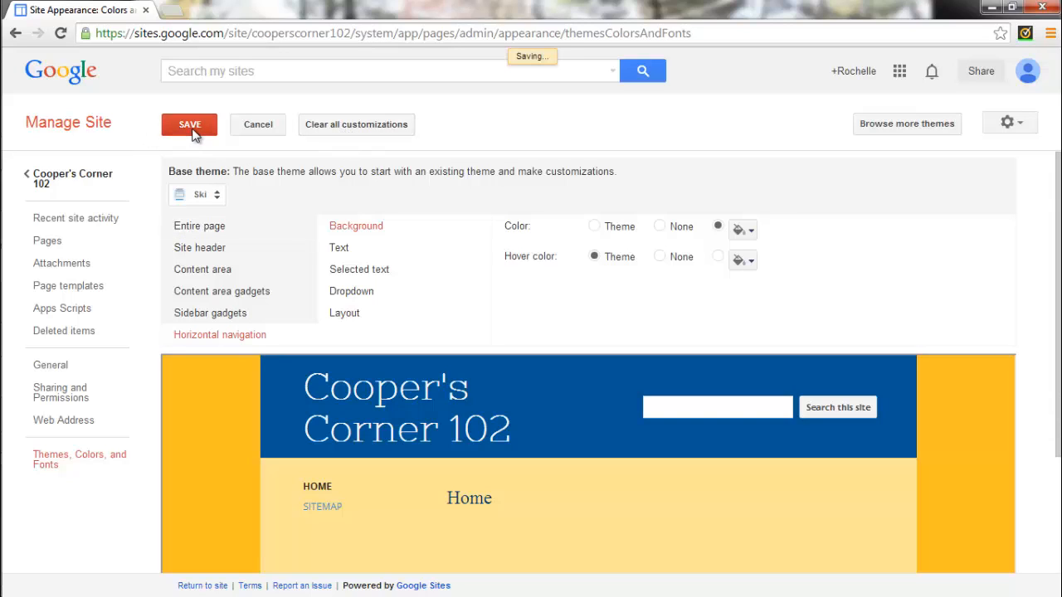